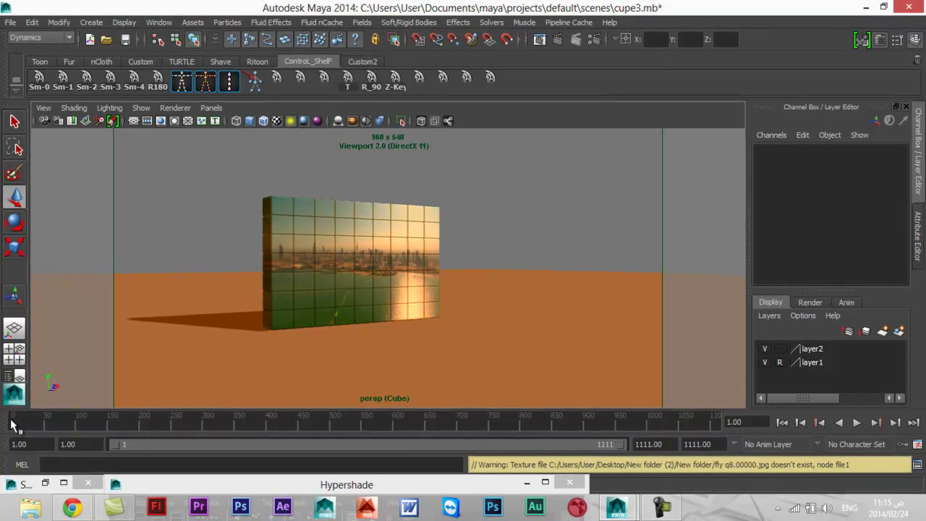
Play the wall animation and scrub through frames 147 to 574 as the cubes scatter and regroup.
{"action": "key", "text": "alt+v"}
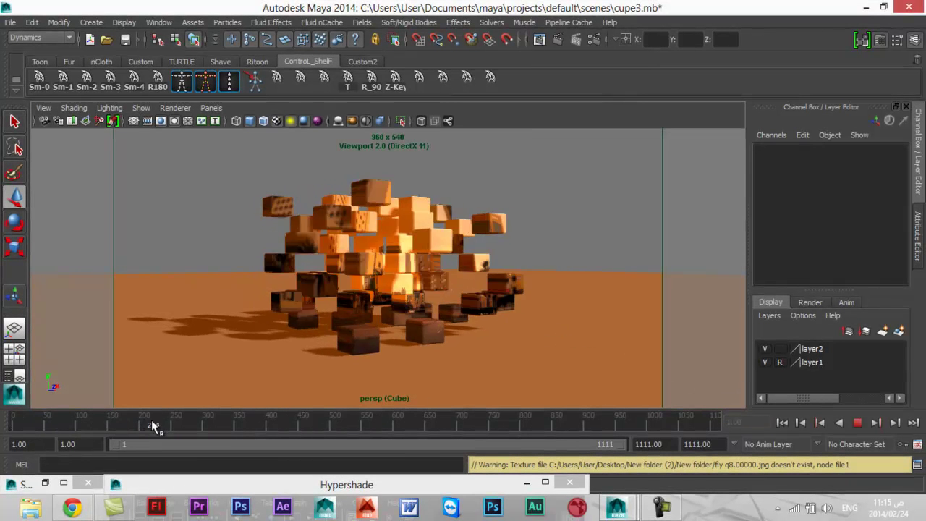
{"action": "mouse_move", "coordinate": [235, 428]}
{"action": "left_mouse_down"}
{"action": "mouse_move", "coordinate": [345, 449]}
{"action": "mouse_move", "coordinate": [110, 427]}
{"action": "left_mouse_up"}
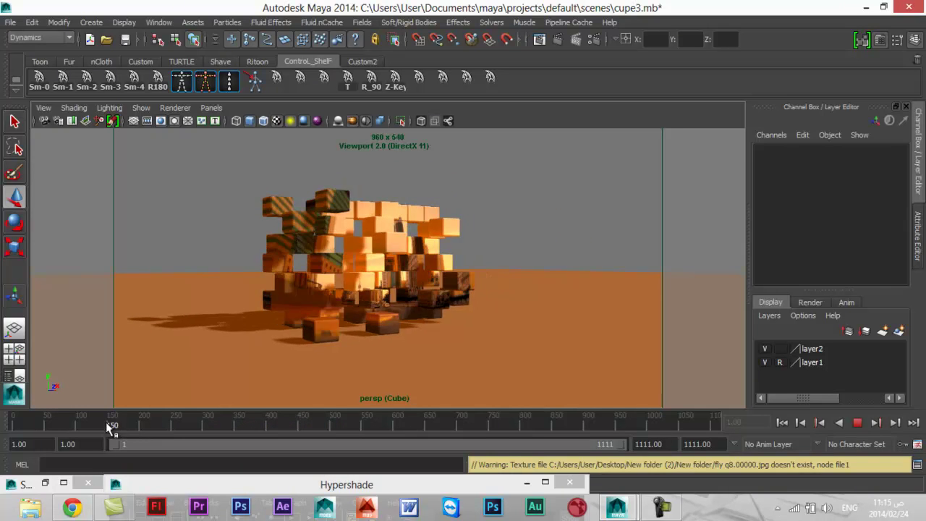
{"action": "mouse_move", "coordinate": [276, 339]}
{"action": "left_mouse_down", "text": "alt"}
{"action": "mouse_move", "coordinate": [296, 361]}
{"action": "mouse_move", "coordinate": [153, 382]}
{"action": "left_mouse_up", "text": "alt"}
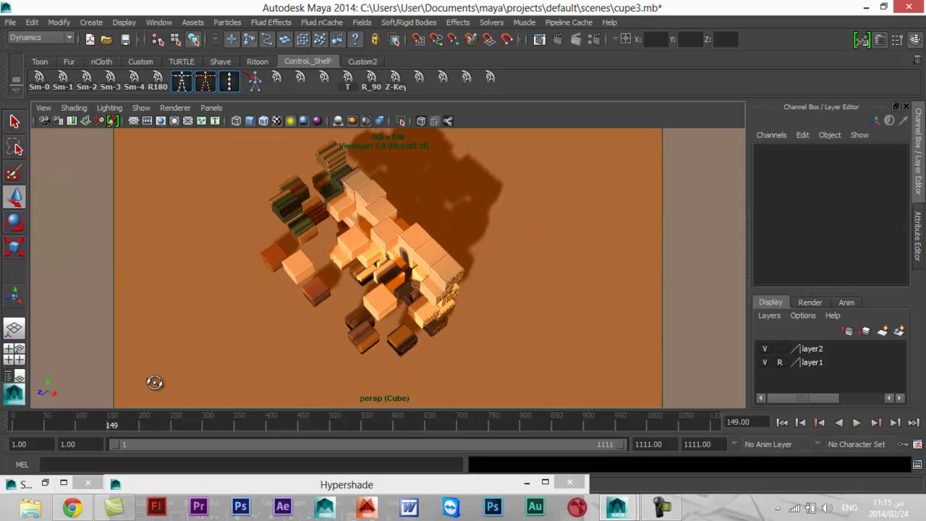
{"action": "mouse_move", "coordinate": [97, 425]}
{"action": "left_mouse_down"}
{"action": "mouse_move", "coordinate": [270, 441]}
{"action": "mouse_move", "coordinate": [295, 433]}
{"action": "mouse_move", "coordinate": [15, 394]}
{"action": "mouse_move", "coordinate": [104, 388]}
{"action": "left_mouse_up"}
{"action": "mouse_move", "coordinate": [292, 293]}
{"action": "left_mouse_down", "text": "alt"}
{"action": "mouse_move", "coordinate": [335, 259]}
{"action": "mouse_move", "coordinate": [327, 264]}
{"action": "left_mouse_up", "text": "alt"}
{"action": "mouse_move", "coordinate": [113, 428]}
{"action": "left_mouse_down"}
{"action": "mouse_move", "coordinate": [258, 397]}
{"action": "mouse_move", "coordinate": [340, 398]}
{"action": "mouse_move", "coordinate": [381, 416]}
{"action": "left_mouse_up"}
{"action": "mouse_move", "coordinate": [413, 376]}
{"action": "left_mouse_down", "text": "alt"}
{"action": "mouse_move", "coordinate": [502, 310]}
{"action": "mouse_move", "coordinate": [518, 341]}
{"action": "left_mouse_up", "text": "alt"}
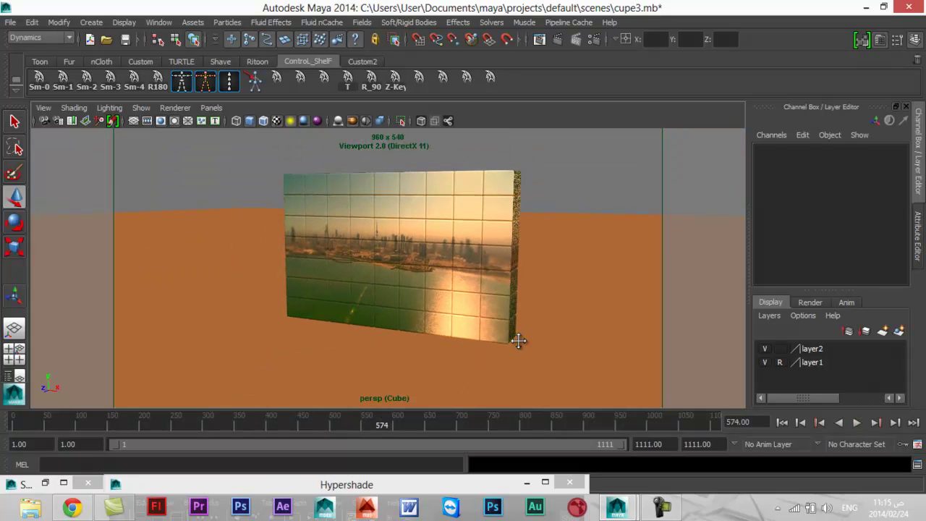
Replay the animation from frame 1 while orbiting around the wall, then stop playback.
{"action": "left_click", "coordinate": [813, 423]}
{"action": "left_click", "coordinate": [857, 423]}
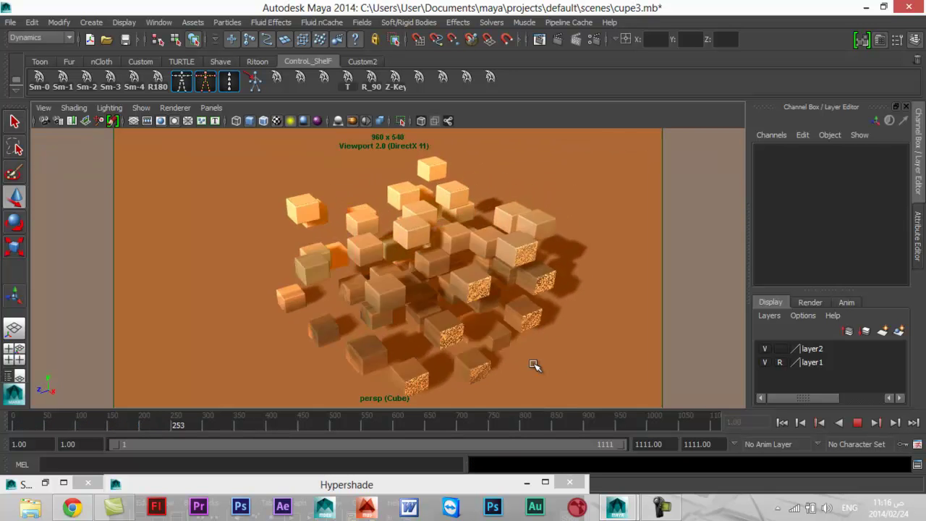
{"action": "mouse_move", "coordinate": [441, 372]}
{"action": "left_mouse_down", "text": "alt"}
{"action": "mouse_move", "coordinate": [565, 372]}
{"action": "mouse_move", "coordinate": [612, 325]}
{"action": "left_mouse_up", "text": "alt"}
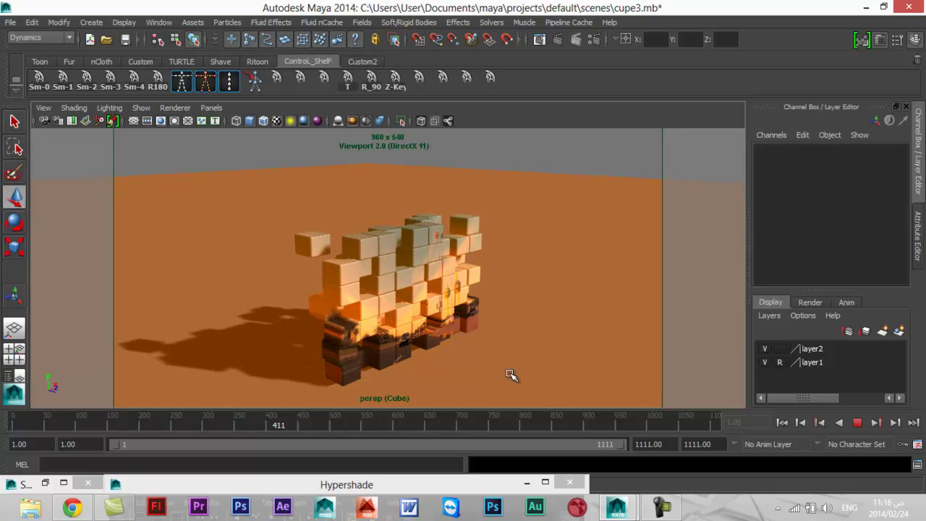
{"action": "left_click_drag", "start_coordinate": [486, 384], "coordinate": [470, 365], "text": "alt"}
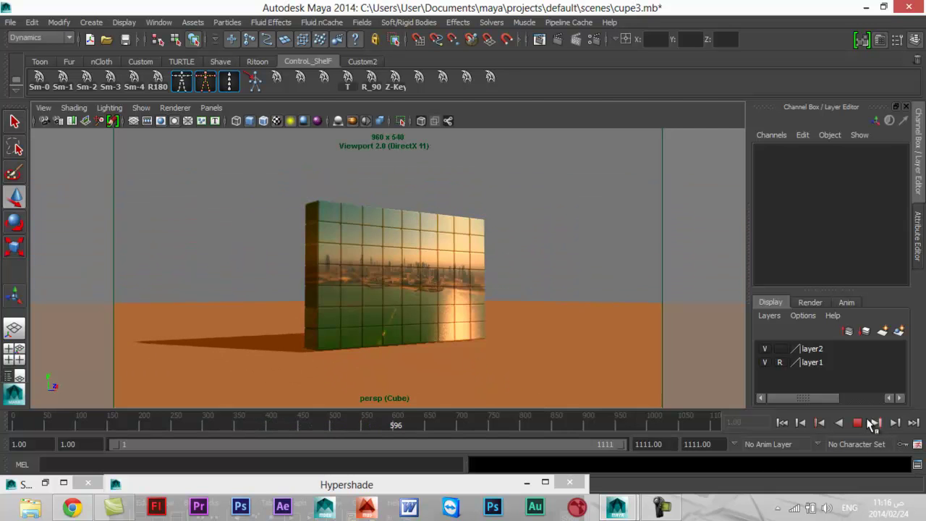
{"action": "left_click", "coordinate": [868, 423]}
{"action": "mouse_move", "coordinate": [548, 350]}
{"action": "left_mouse_down", "text": "alt"}
{"action": "mouse_move", "coordinate": [440, 351]}
{"action": "mouse_move", "coordinate": [442, 364]}
{"action": "mouse_move", "coordinate": [489, 354]}
{"action": "left_mouse_up", "text": "alt"}
Switch to plain shaded display and replay the animation from the start, stopping at frame 499.
{"action": "key", "text": "5"}
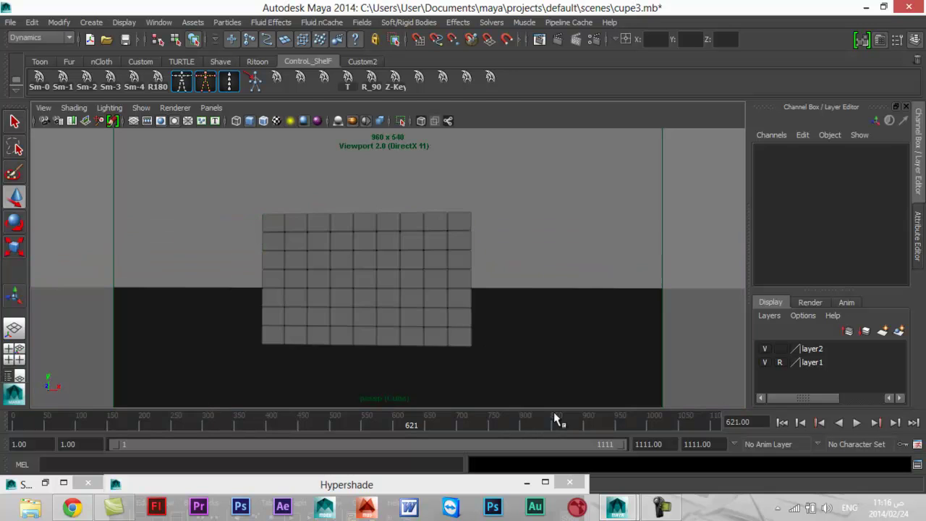
{"action": "left_click", "coordinate": [782, 423]}
{"action": "left_click", "coordinate": [857, 423]}
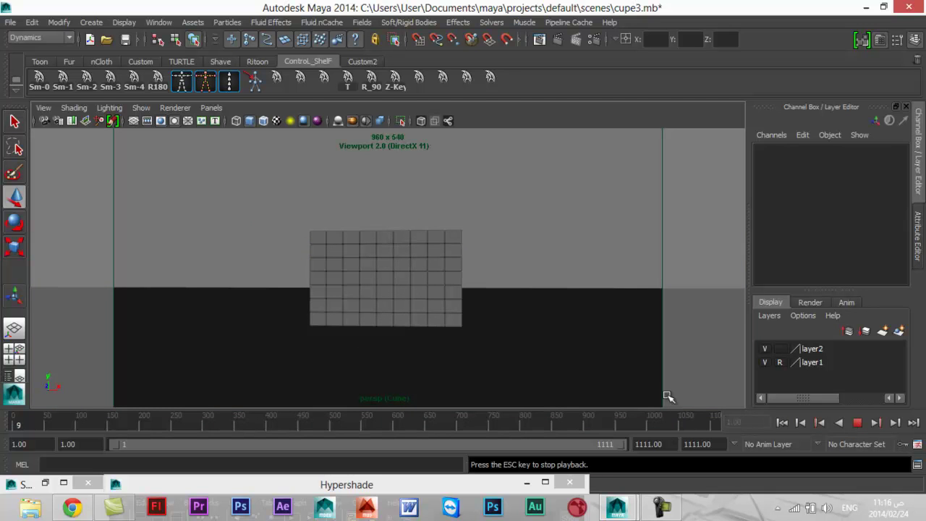
{"action": "left_click_drag", "start_coordinate": [527, 374], "coordinate": [488, 395], "text": "alt"}
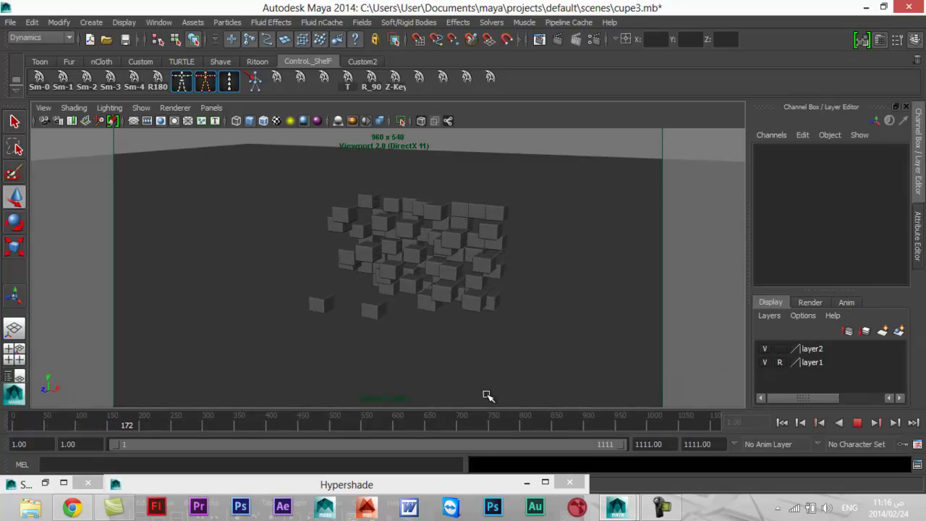
{"action": "right_click_drag", "start_coordinate": [496, 379], "coordinate": [542, 396], "text": "alt"}
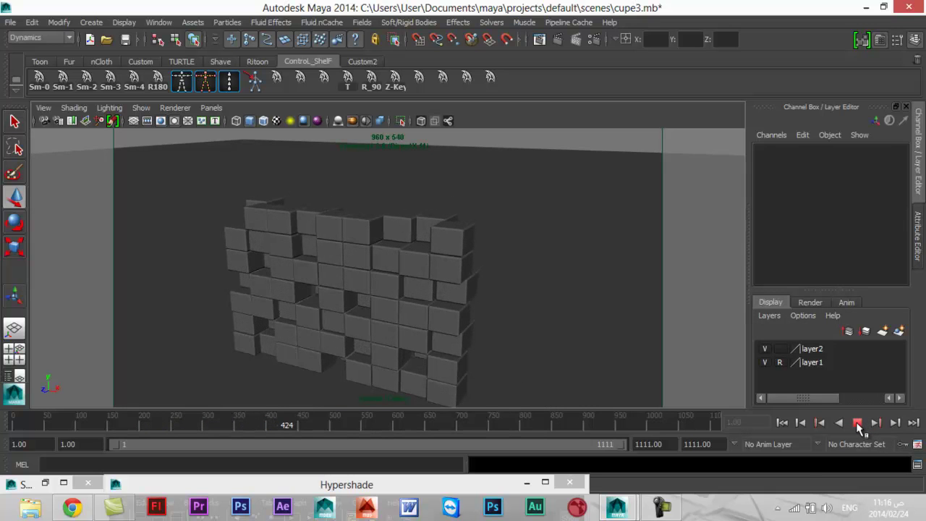
{"action": "left_click", "coordinate": [857, 424]}
Select the top-right corner cube, polySurface127, from a near-frontal view.
{"action": "mouse_move", "coordinate": [434, 355]}
{"action": "left_mouse_down", "text": "alt"}
{"action": "mouse_move", "coordinate": [482, 335]}
{"action": "mouse_move", "coordinate": [455, 350]}
{"action": "left_mouse_up", "text": "alt"}
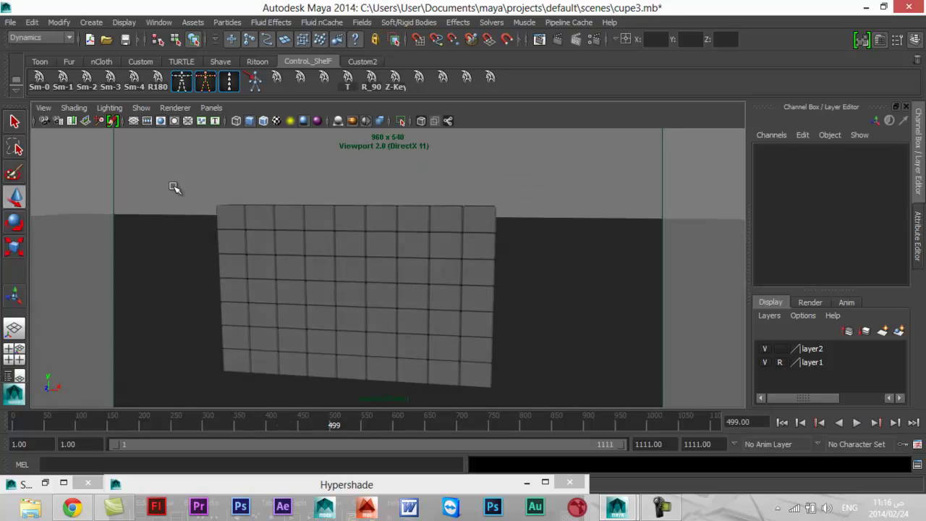
{"action": "left_click", "coordinate": [376, 347]}
{"action": "mouse_move", "coordinate": [376, 347]}
{"action": "left_mouse_down", "text": "alt"}
{"action": "mouse_move", "coordinate": [541, 330]}
{"action": "mouse_move", "coordinate": [455, 347]}
{"action": "mouse_move", "coordinate": [412, 341]}
{"action": "left_mouse_up", "text": "alt"}
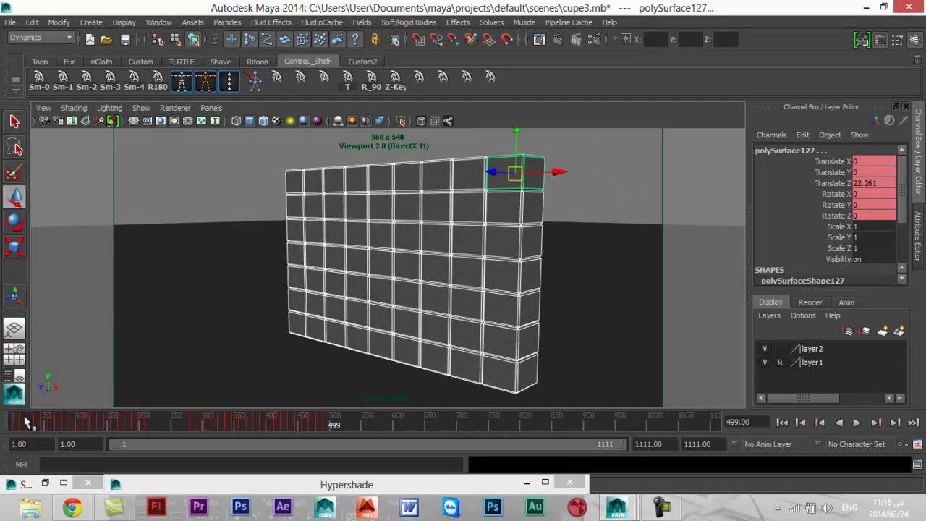
At frame 1, delete all of polySurface127's keys across the whole time range.
{"action": "left_click_drag", "start_coordinate": [49, 423], "coordinate": [13, 423]}
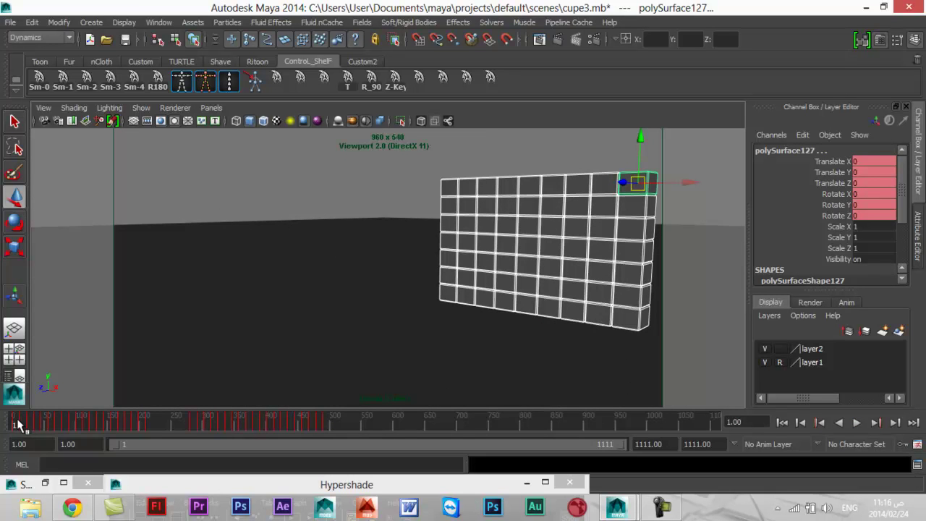
{"action": "double_click", "coordinate": [13, 425], "text": "shift"}
{"action": "right_click", "coordinate": [13, 425]}
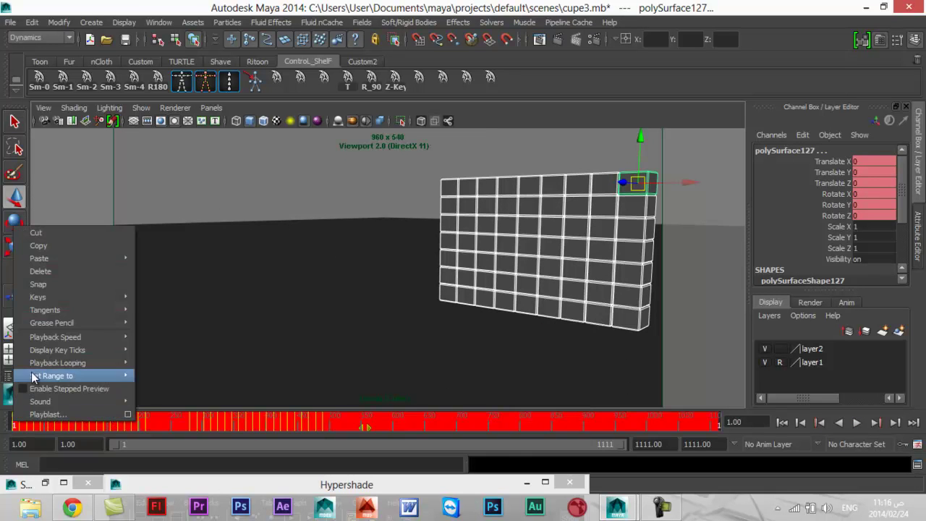
{"action": "left_click", "coordinate": [53, 273]}
Re-centre the wall in view and hide layer2 through its Layer Editor menu.
{"action": "mouse_move", "coordinate": [213, 269]}
{"action": "left_mouse_down", "text": "alt"}
{"action": "mouse_move", "coordinate": [351, 282]}
{"action": "mouse_move", "coordinate": [304, 262]}
{"action": "mouse_move", "coordinate": [299, 275]}
{"action": "mouse_move", "coordinate": [314, 282]}
{"action": "left_mouse_up", "text": "alt"}
{"action": "left_click_drag", "start_coordinate": [320, 157], "coordinate": [574, 351]}
{"action": "middle_click_drag", "start_coordinate": [574, 352], "coordinate": [536, 347], "text": "alt"}
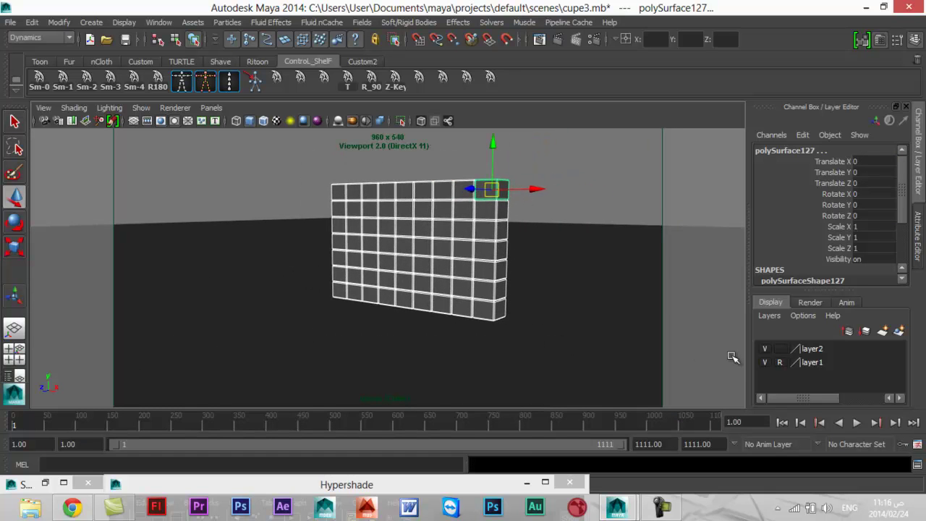
{"action": "right_click", "coordinate": [808, 348]}
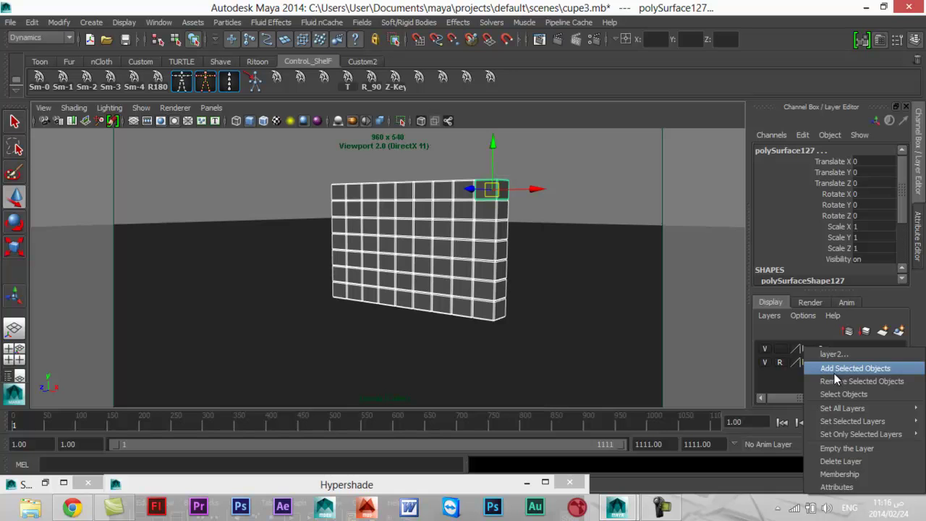
{"action": "left_click", "coordinate": [840, 380]}
{"action": "right_click_drag", "start_coordinate": [496, 351], "coordinate": [508, 362], "text": "alt"}
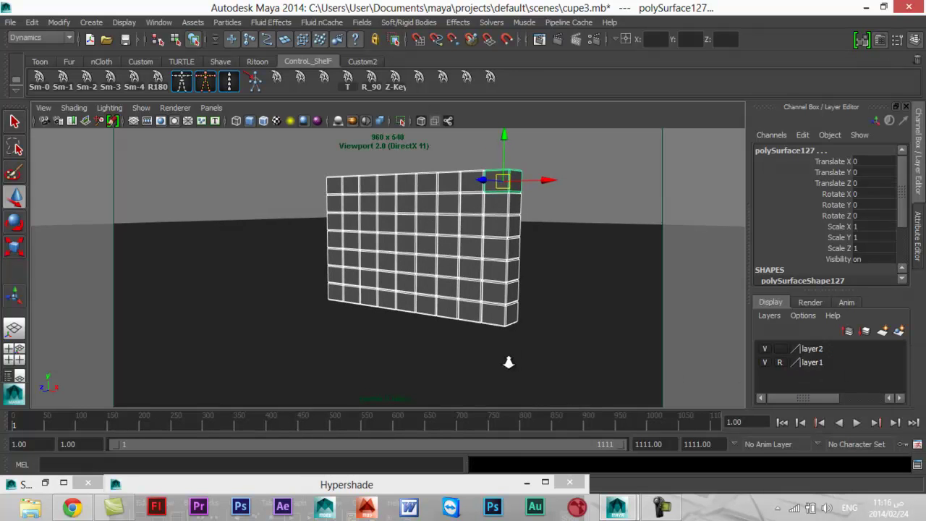
{"action": "mouse_move", "coordinate": [626, 353]}
{"action": "right_mouse_down", "text": "alt"}
{"action": "mouse_move", "coordinate": [557, 337]}
{"action": "mouse_move", "coordinate": [513, 348]}
{"action": "right_mouse_up", "text": "alt"}
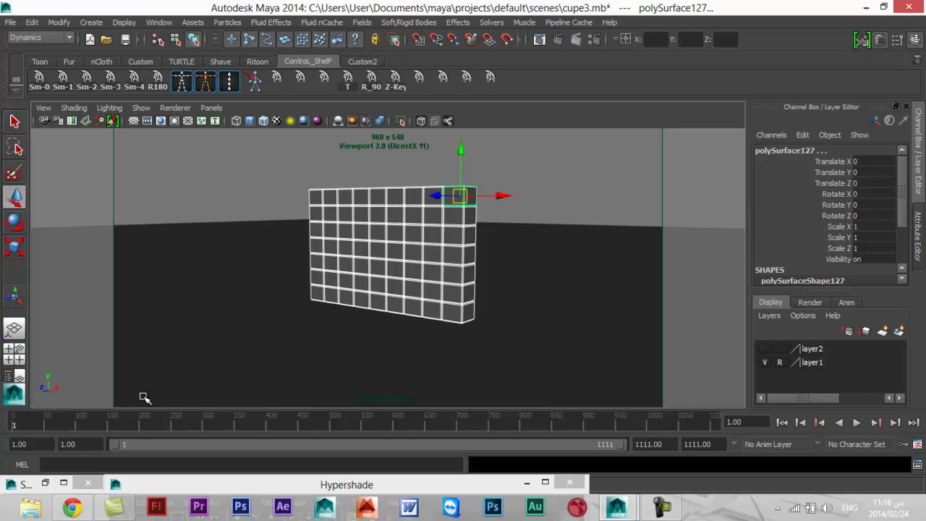
Key only polySurface127's Translate X, Y and Z channels at frame 28.
{"action": "key", "text": "s"}
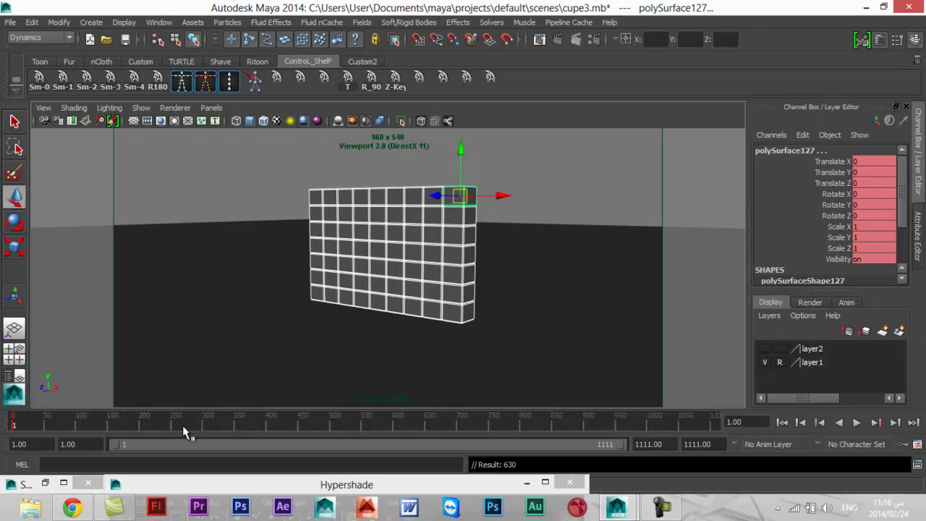
{"action": "key", "text": "ctrl+z"}
{"action": "left_click_drag", "start_coordinate": [812, 161], "coordinate": [836, 187]}
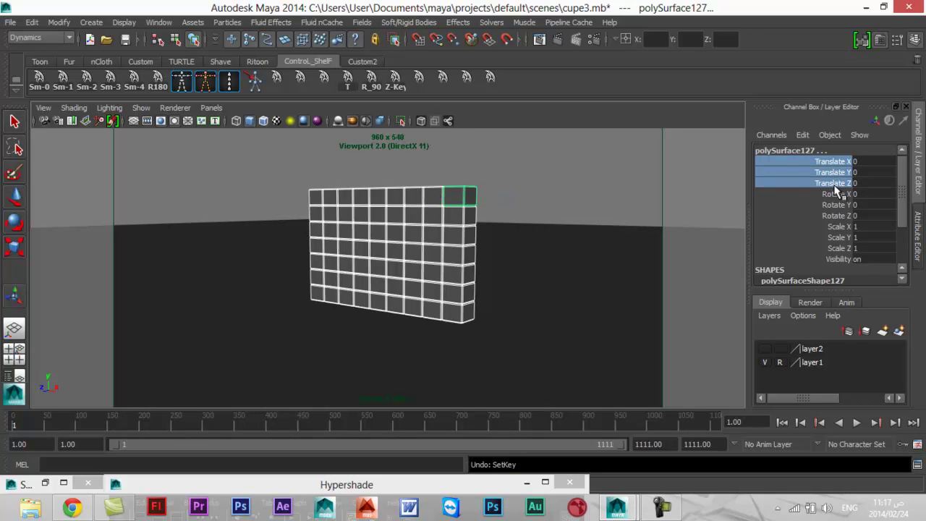
{"action": "right_click", "coordinate": [836, 188]}
{"action": "left_click", "coordinate": [832, 19]}
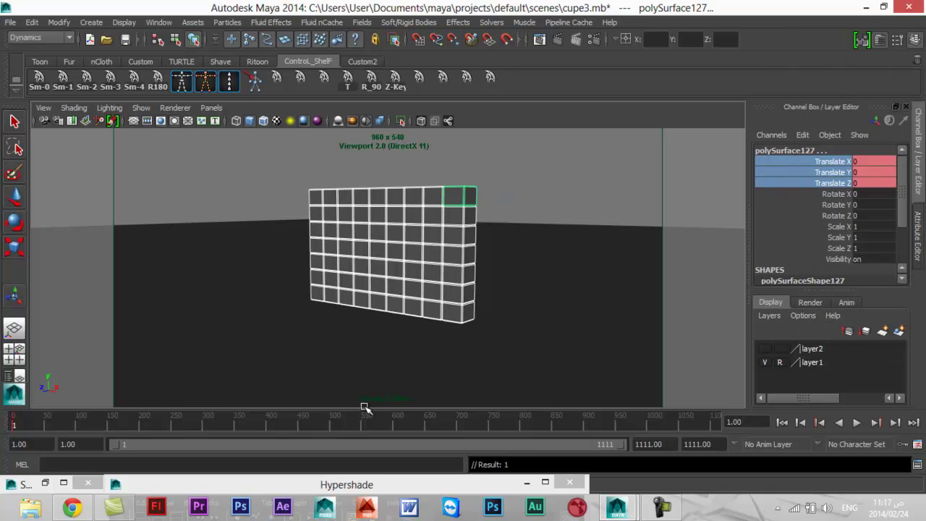
Move the cube forward to Translate Z 20.177 and key its translate channels at frame 309.
{"action": "key", "text": "alt+v"}
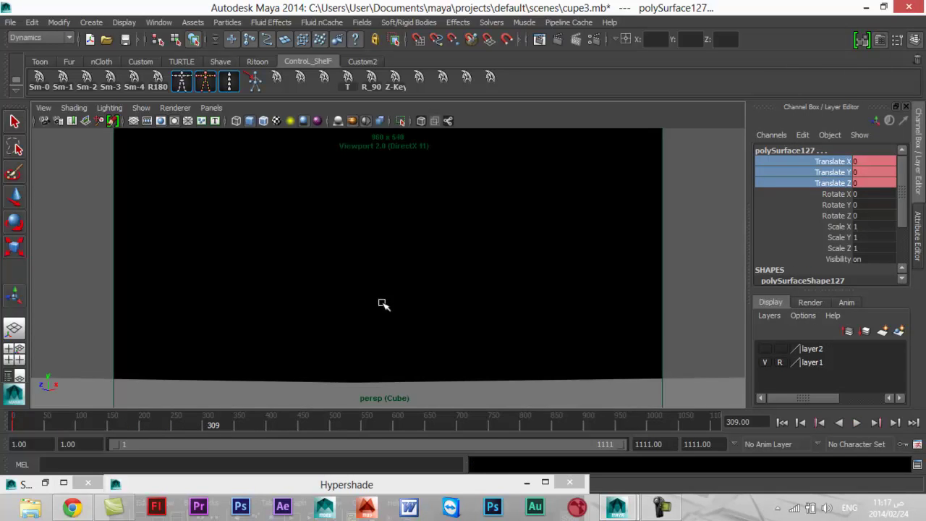
{"action": "left_click_drag", "start_coordinate": [382, 304], "coordinate": [389, 353], "text": "alt"}
{"action": "key", "text": "w"}
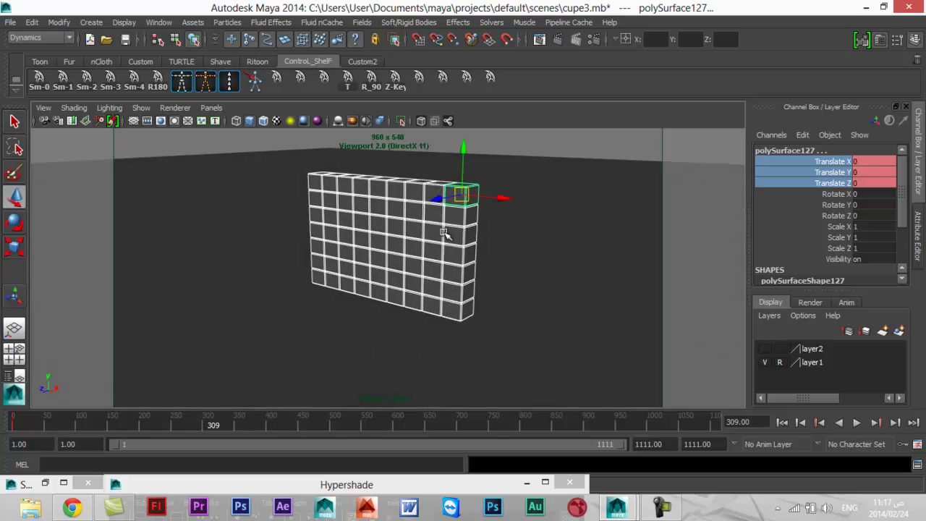
{"action": "mouse_move", "coordinate": [442, 199]}
{"action": "left_mouse_down"}
{"action": "mouse_move", "coordinate": [472, 291]}
{"action": "mouse_move", "coordinate": [591, 269]}
{"action": "left_mouse_up"}
{"action": "right_click", "coordinate": [823, 171]}
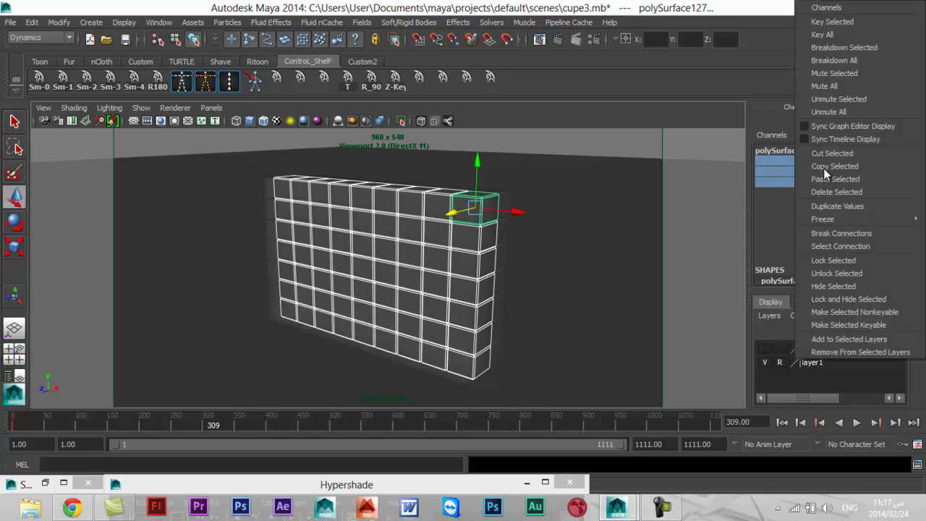
{"action": "left_click", "coordinate": [830, 22]}
Zoom out, play the wall animation to check the cube's motion, then stop it.
{"action": "mouse_move", "coordinate": [671, 219]}
{"action": "right_mouse_down", "text": "alt"}
{"action": "mouse_move", "coordinate": [549, 306]}
{"action": "mouse_move", "coordinate": [502, 295]}
{"action": "right_mouse_up", "text": "alt"}
{"action": "left_click_drag", "start_coordinate": [502, 296], "coordinate": [523, 291], "text": "alt"}
{"action": "key", "text": "alt+v"}
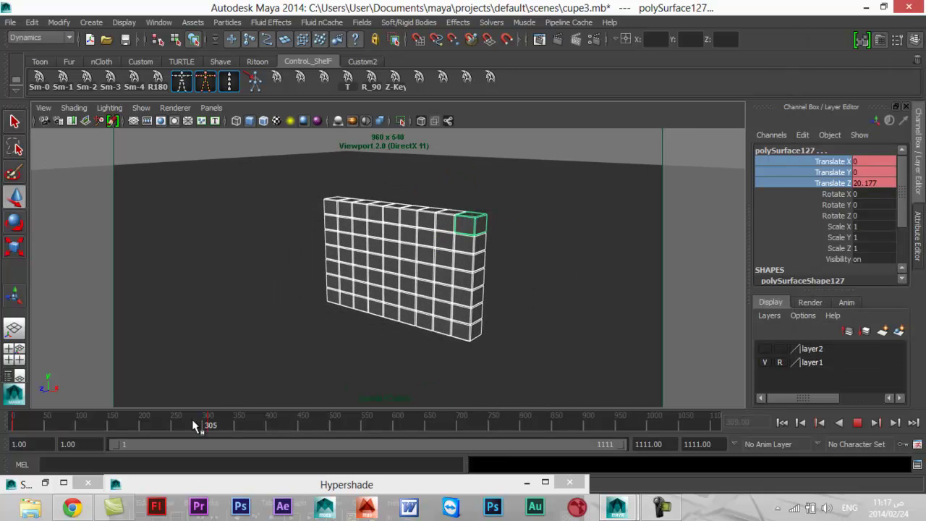
{"action": "key", "text": "alt+v"}
{"action": "mouse_move", "coordinate": [181, 371]}
{"action": "left_mouse_down", "text": "alt"}
{"action": "mouse_move", "coordinate": [314, 323]}
{"action": "mouse_move", "coordinate": [389, 381]}
{"action": "mouse_move", "coordinate": [345, 374]}
{"action": "mouse_move", "coordinate": [389, 357]}
{"action": "left_mouse_up", "text": "alt"}
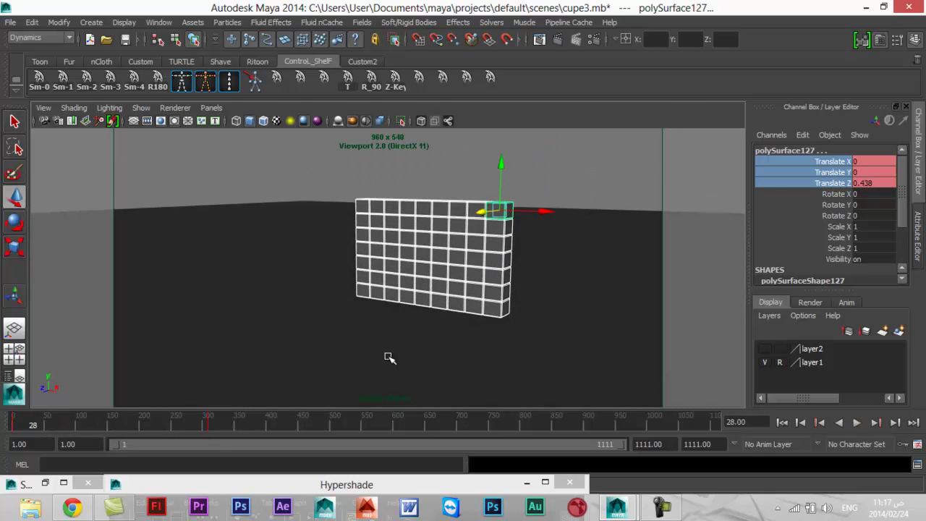
Select groups of five, then six scattered cubes and run the shelf script on each.
{"action": "left_click", "coordinate": [364, 205]}
{"action": "left_click", "coordinate": [408, 239], "text": "shift"}
{"action": "left_click", "coordinate": [391, 265], "text": "shift"}
{"action": "left_click", "coordinate": [455, 303], "text": "shift"}
{"action": "left_click", "coordinate": [479, 210], "text": "shift"}
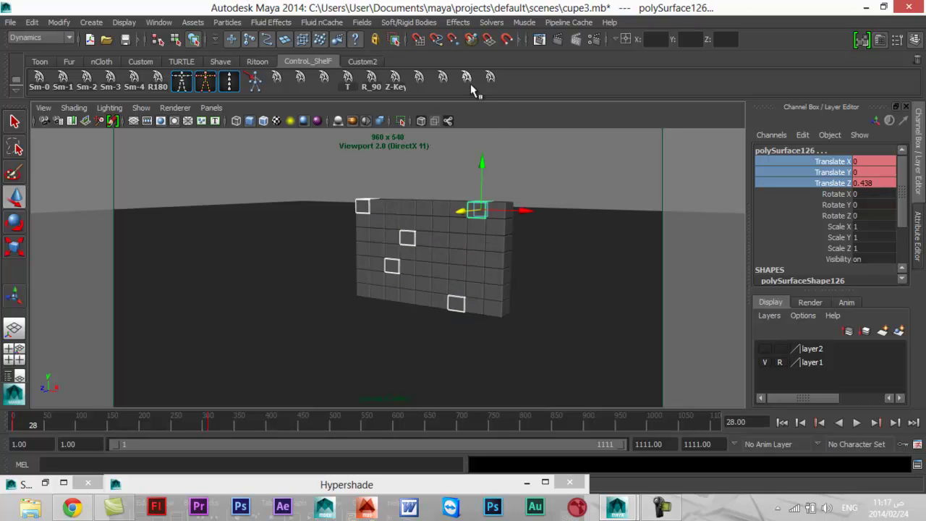
{"action": "left_click", "coordinate": [474, 76]}
{"action": "left_click", "coordinate": [378, 238]}
{"action": "left_click", "coordinate": [452, 256], "text": "shift"}
{"action": "left_click", "coordinate": [494, 228], "text": "shift"}
{"action": "left_click", "coordinate": [439, 206], "text": "shift"}
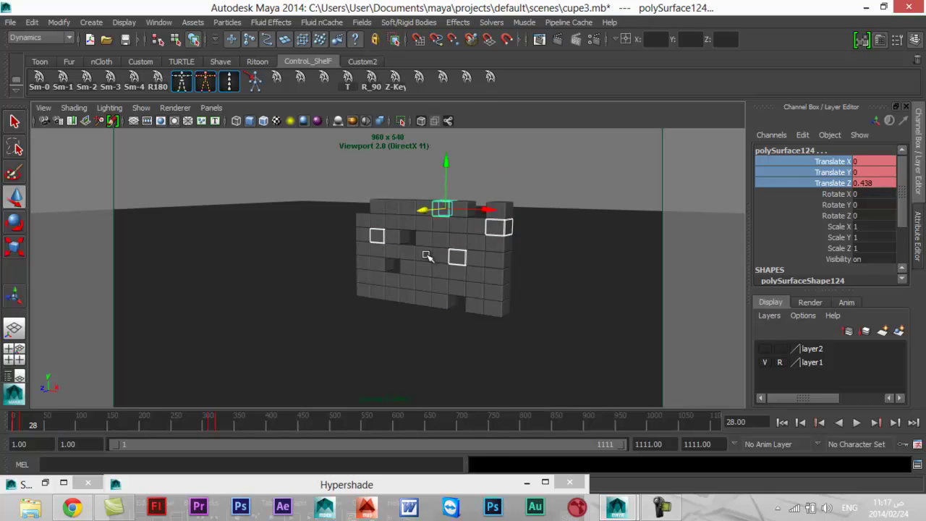
{"action": "left_click", "coordinate": [424, 254], "text": "shift"}
{"action": "left_click", "coordinate": [377, 293], "text": "shift"}
{"action": "left_click", "coordinate": [466, 78]}
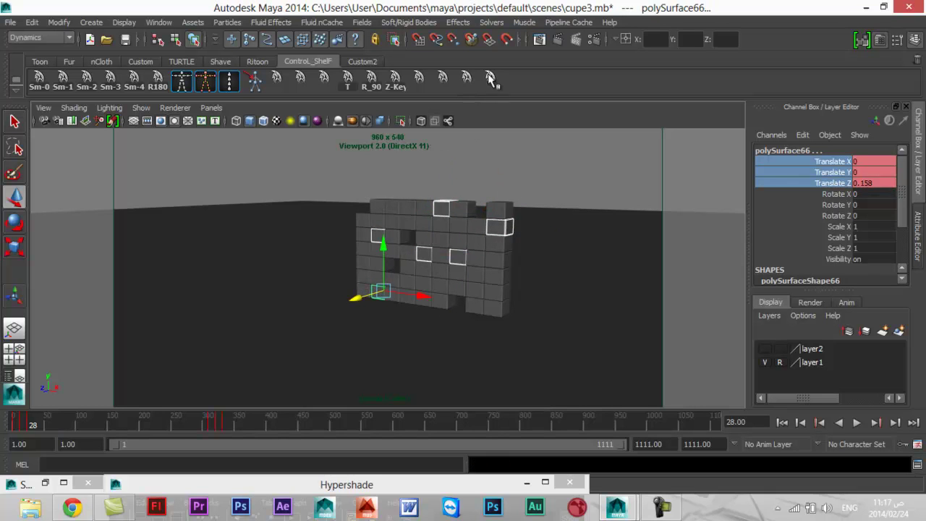
Process three more groups of four cubes each with the shelf script.
{"action": "left_click", "coordinate": [491, 275]}
{"action": "left_click", "coordinate": [426, 209], "text": "shift"}
{"action": "left_click", "coordinate": [376, 252], "text": "shift"}
{"action": "left_click", "coordinate": [426, 291], "text": "shift"}
{"action": "left_click", "coordinate": [466, 78]}
{"action": "left_click", "coordinate": [477, 243]}
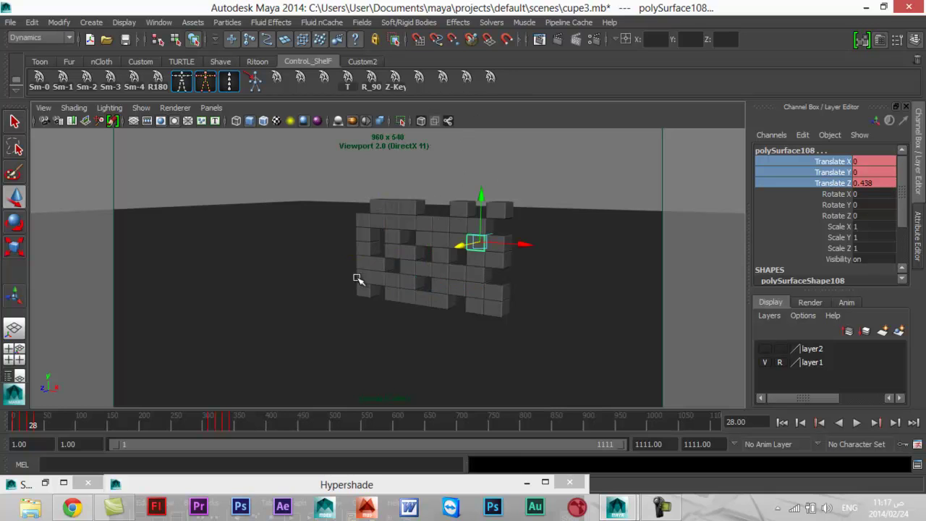
{"action": "left_click", "coordinate": [360, 266], "text": "shift"}
{"action": "left_click", "coordinate": [395, 208], "text": "shift"}
{"action": "left_click", "coordinate": [427, 295], "text": "shift"}
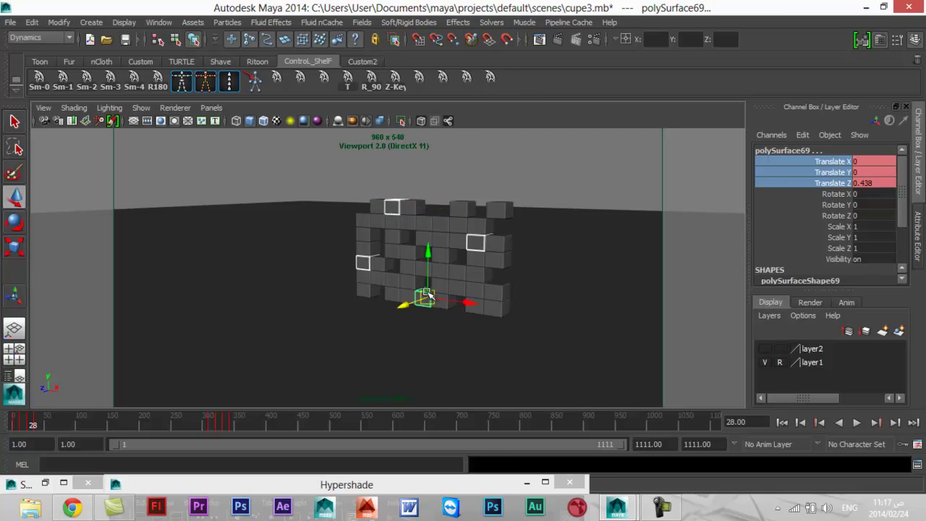
{"action": "left_click", "coordinate": [490, 78]}
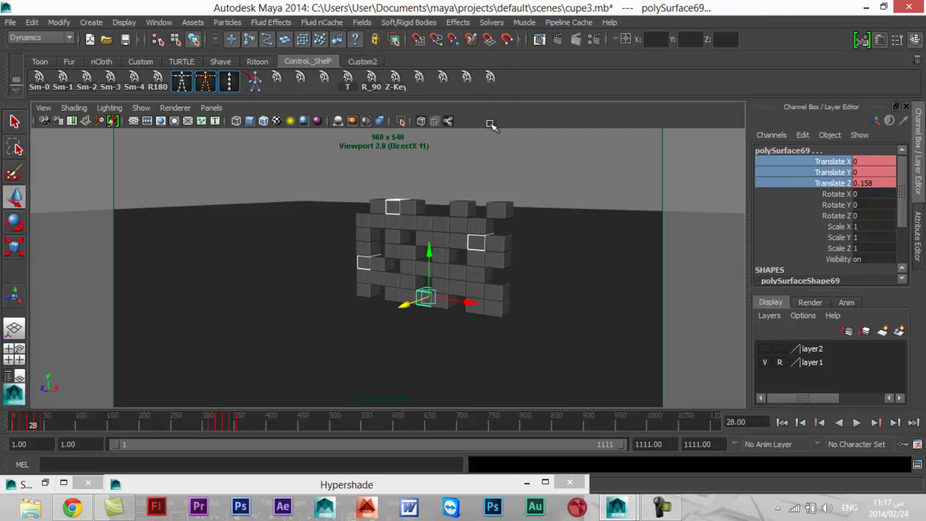
{"action": "left_click", "coordinate": [441, 223]}
{"action": "left_click", "coordinate": [397, 278], "text": "shift"}
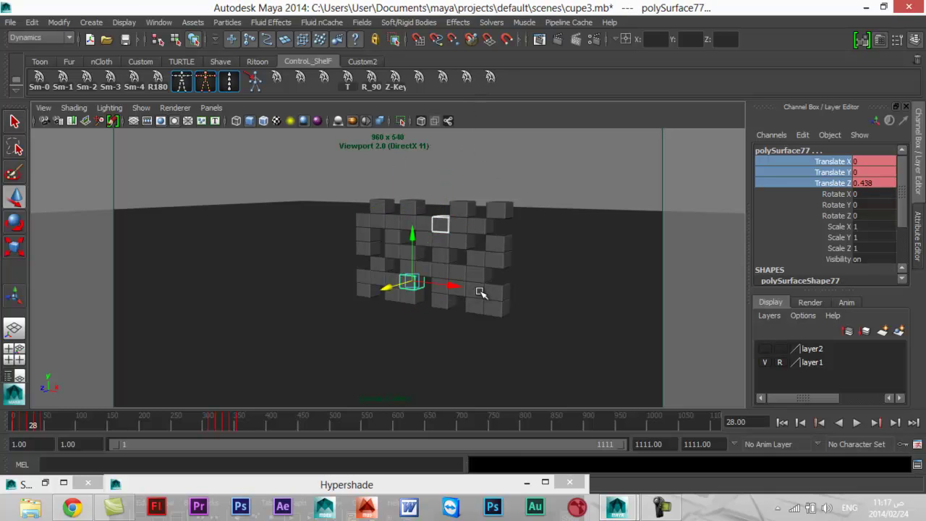
{"action": "left_click", "coordinate": [478, 290], "text": "shift"}
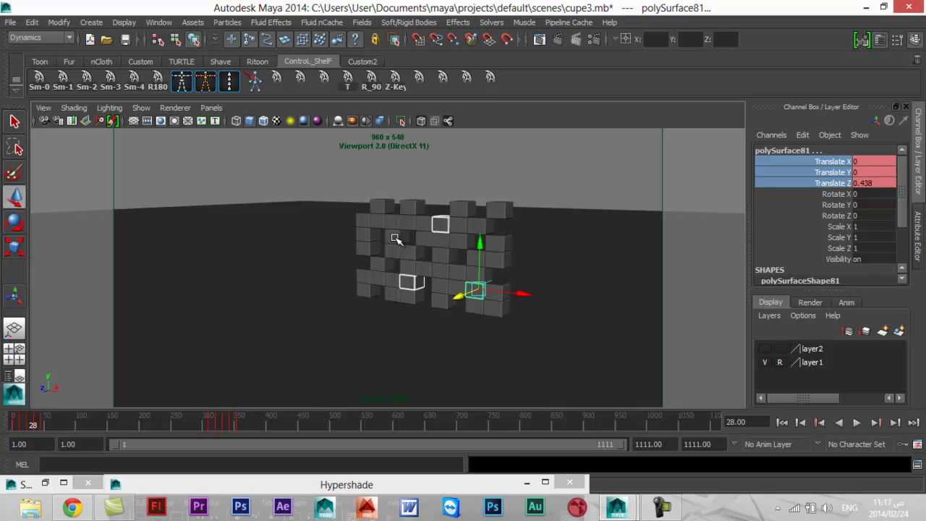
{"action": "left_click", "coordinate": [379, 223], "text": "shift"}
{"action": "left_click", "coordinate": [467, 81]}
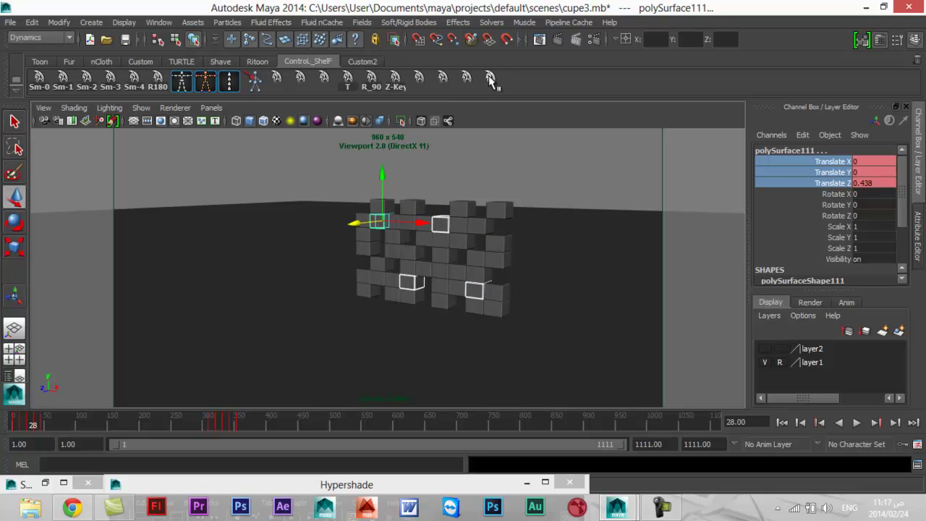
Handle two further four-cube selections with the same shelf button.
{"action": "left_click", "coordinate": [422, 269]}
{"action": "left_click", "coordinate": [453, 226], "text": "shift"}
{"action": "left_click", "coordinate": [393, 237], "text": "shift"}
{"action": "left_click", "coordinate": [365, 290], "text": "shift"}
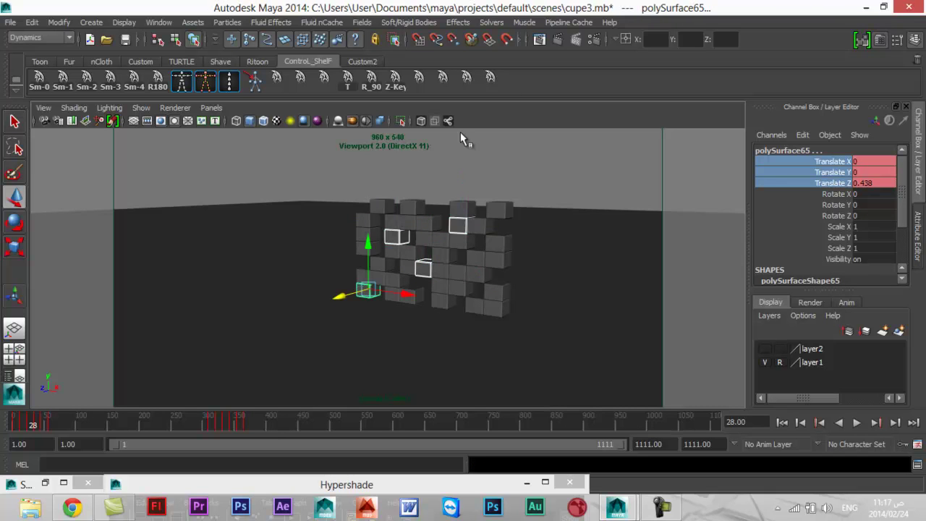
{"action": "left_click", "coordinate": [466, 82]}
{"action": "left_click", "coordinate": [441, 242]}
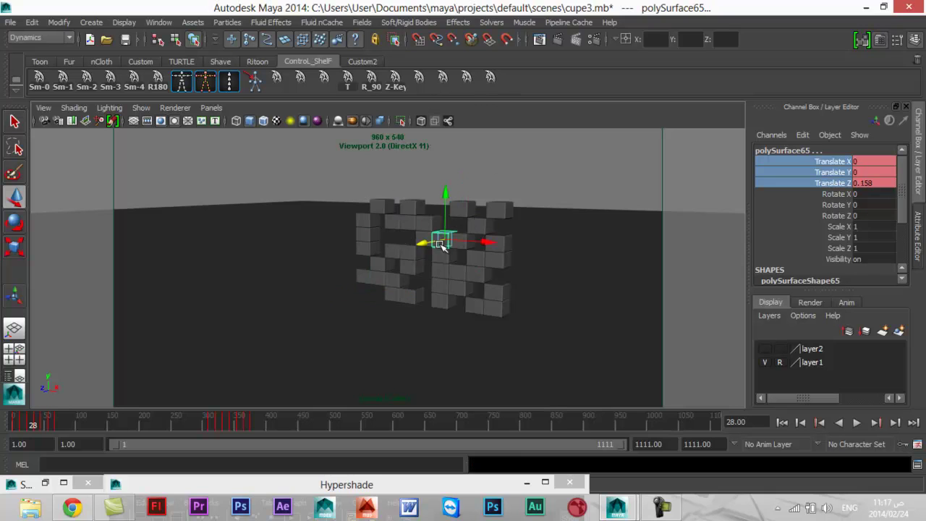
{"action": "left_click", "coordinate": [439, 284], "text": "shift"}
{"action": "left_click", "coordinate": [498, 264], "text": "shift"}
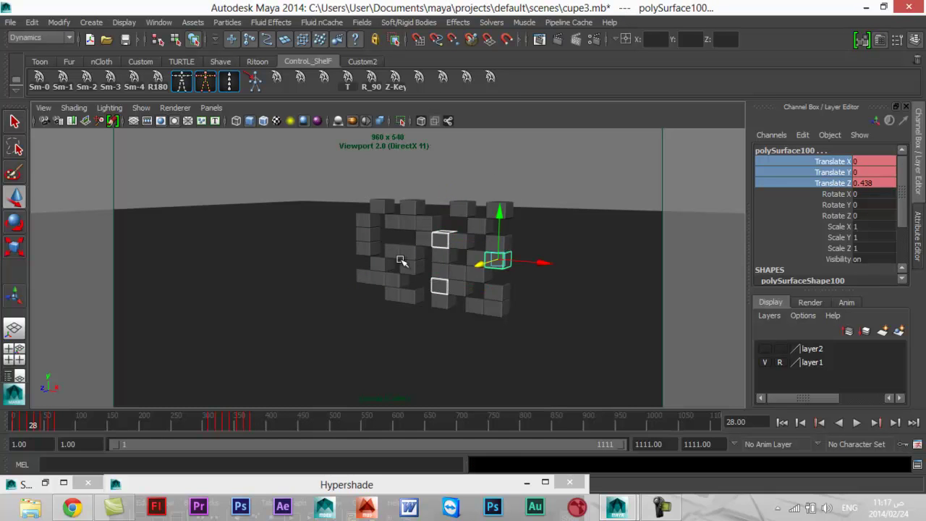
{"action": "left_click", "coordinate": [369, 238], "text": "shift"}
{"action": "left_click", "coordinate": [466, 78]}
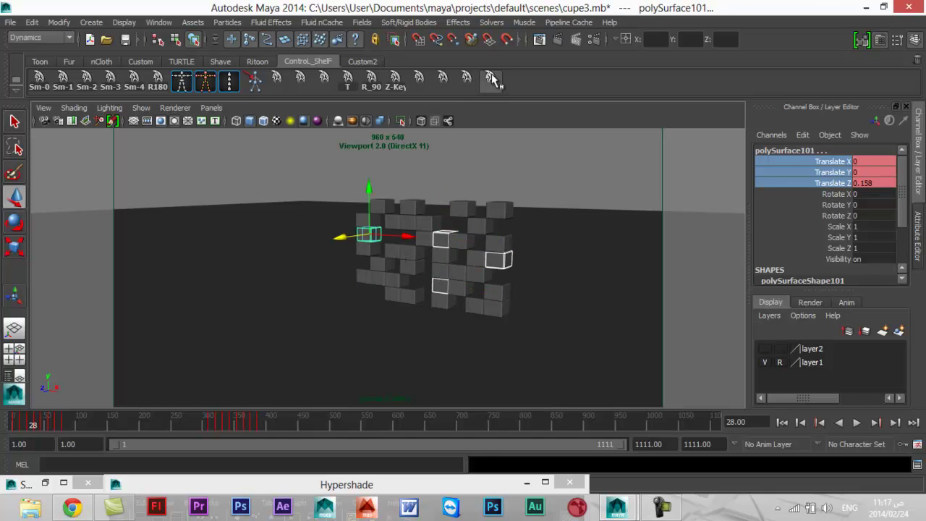
Apply the shelf script to the next two sets of four cubes.
{"action": "left_click", "coordinate": [432, 221]}
{"action": "left_click", "coordinate": [397, 251], "text": "shift"}
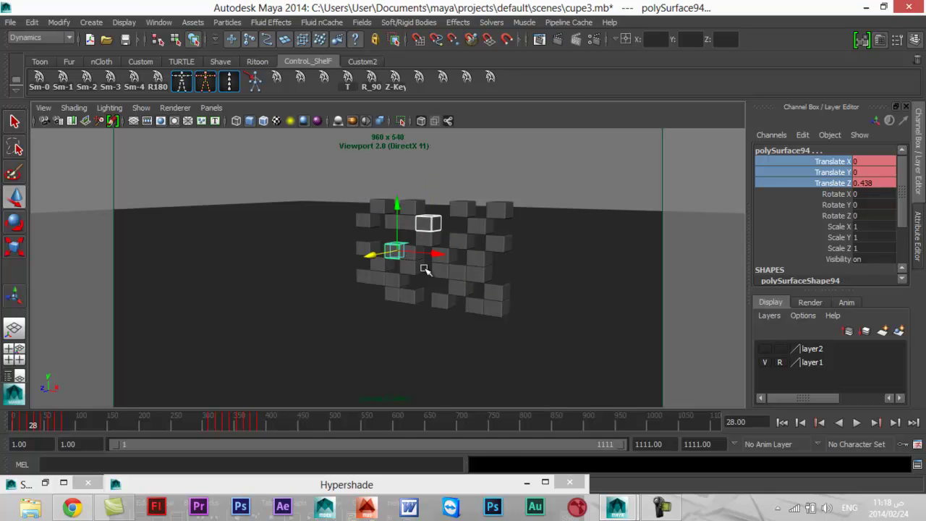
{"action": "left_click", "coordinate": [457, 275], "text": "shift"}
{"action": "left_click", "coordinate": [380, 277], "text": "shift"}
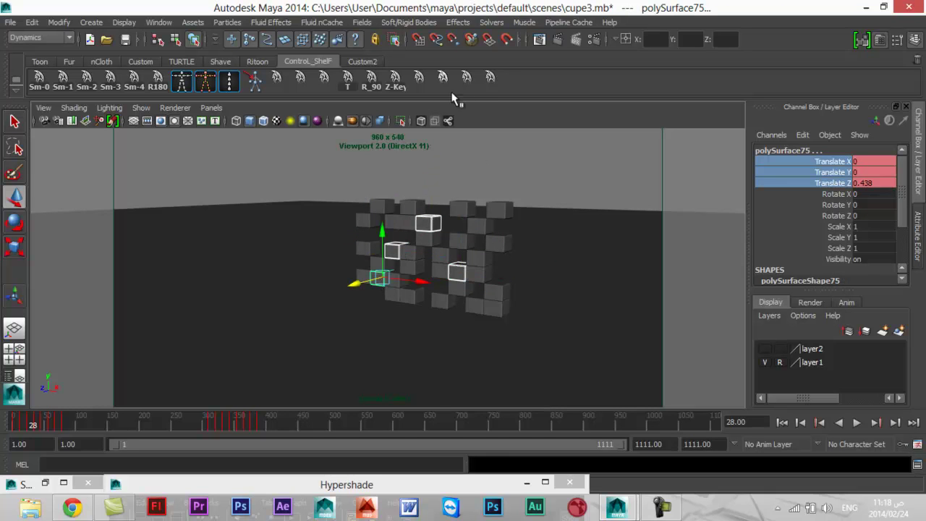
{"action": "left_click", "coordinate": [471, 86]}
{"action": "left_click", "coordinate": [463, 225]}
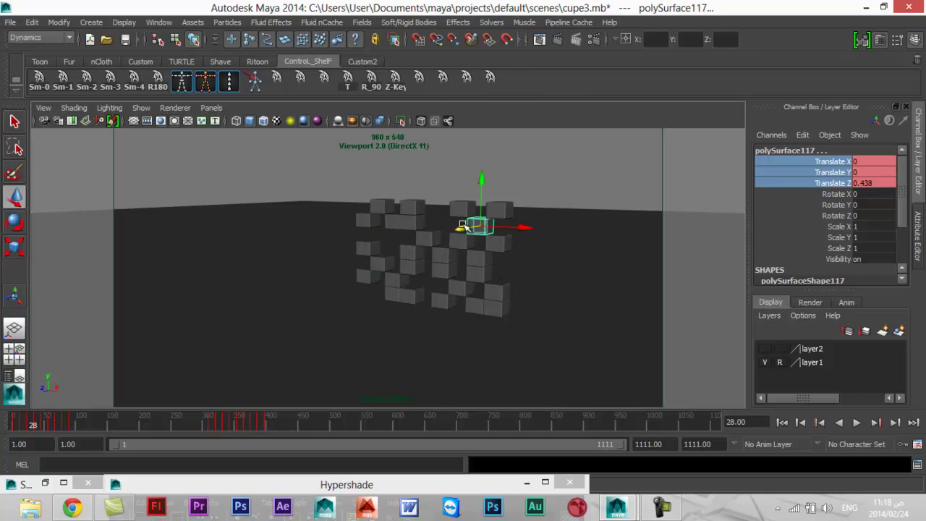
{"action": "left_click", "coordinate": [397, 224]}
{"action": "left_click", "coordinate": [442, 273], "text": "shift"}
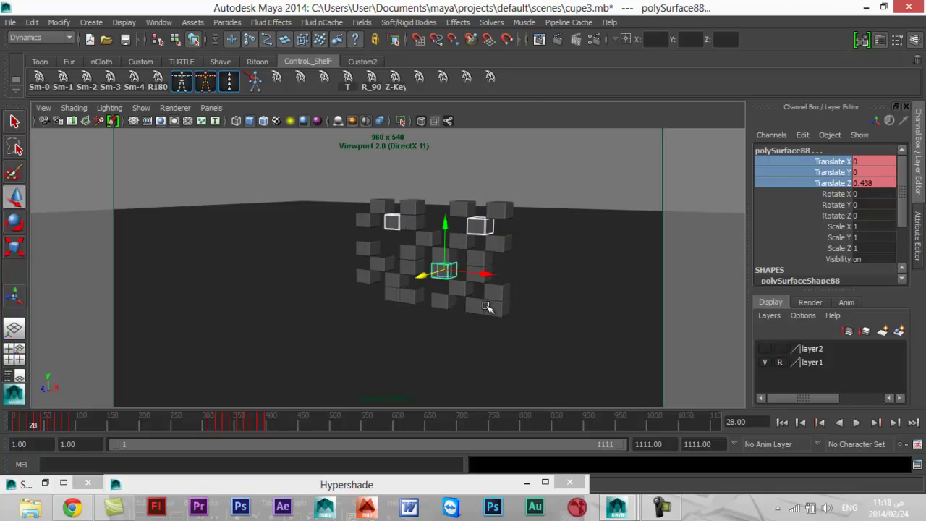
{"action": "left_click", "coordinate": [493, 307], "text": "shift"}
{"action": "left_click", "coordinate": [396, 296], "text": "shift"}
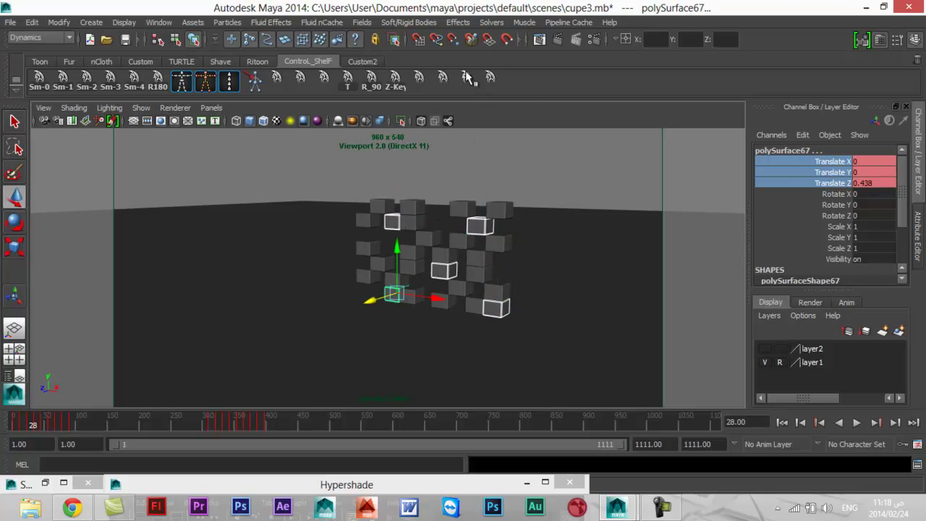
{"action": "left_click", "coordinate": [492, 76]}
Remove cubes from view in groups of five, four and three using Delete.
{"action": "left_click", "coordinate": [415, 248]}
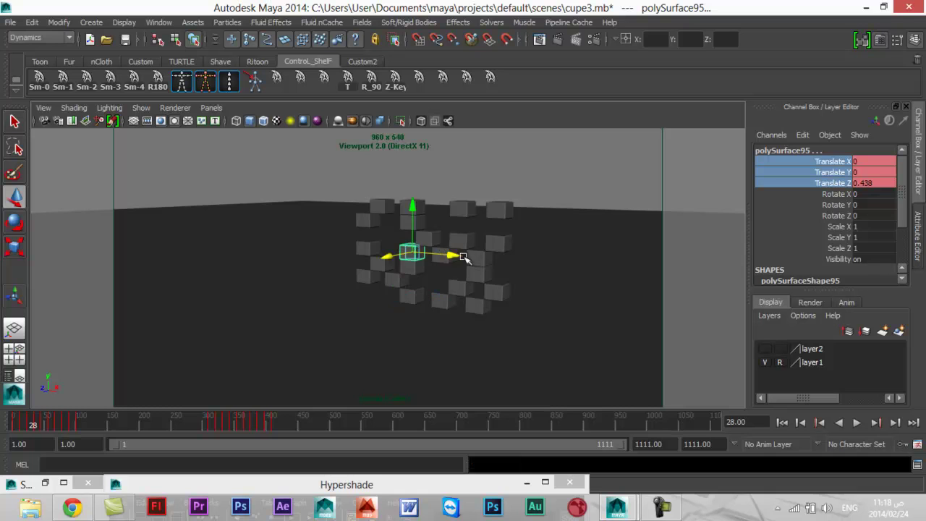
{"action": "left_click", "coordinate": [479, 271], "text": "shift"}
{"action": "left_click", "coordinate": [463, 209], "text": "shift"}
{"action": "left_click", "coordinate": [408, 223], "text": "shift"}
{"action": "left_click", "coordinate": [362, 248], "text": "shift"}
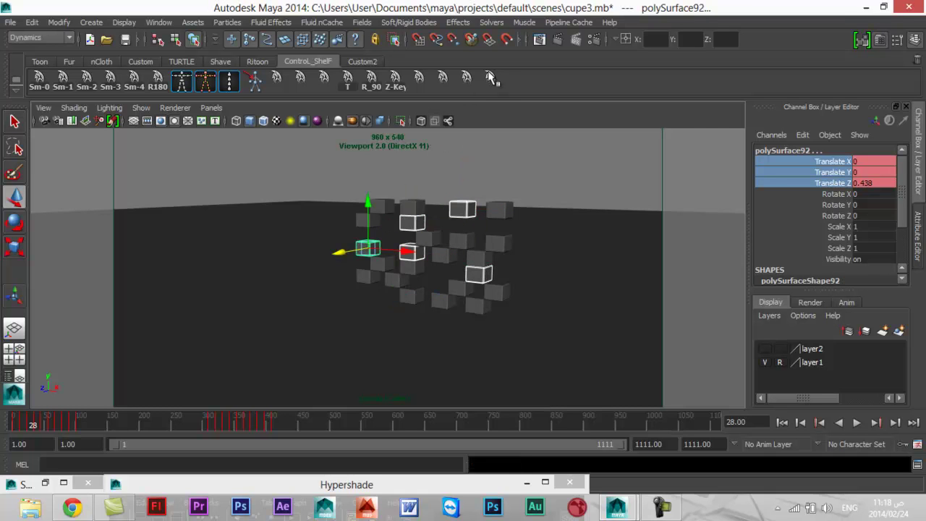
{"action": "key", "text": "Delete"}
{"action": "left_click", "coordinate": [408, 270]}
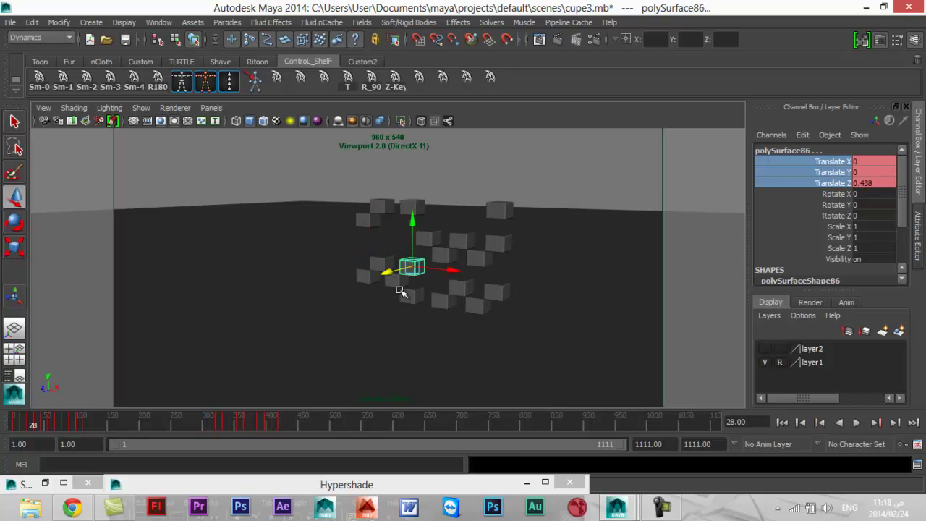
{"action": "left_click", "coordinate": [479, 307], "text": "shift"}
{"action": "left_click", "coordinate": [460, 239], "text": "shift"}
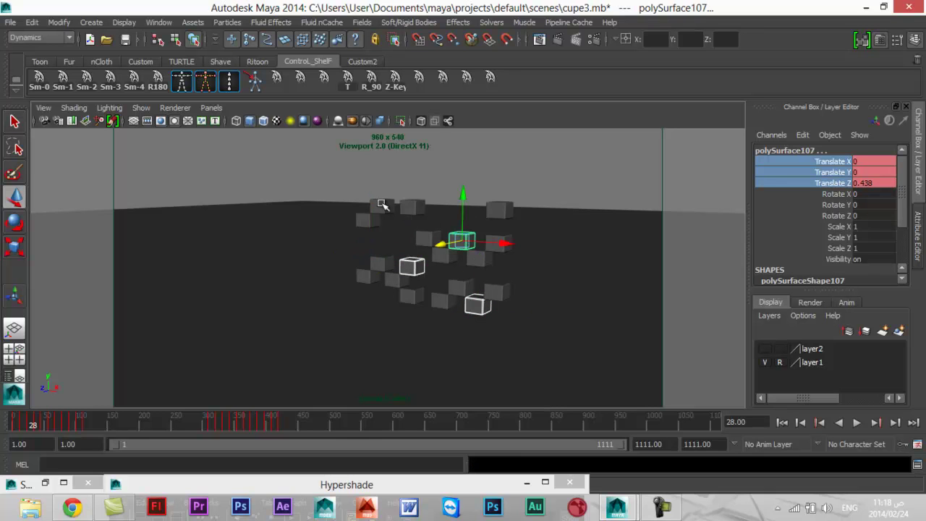
{"action": "left_click", "coordinate": [382, 204], "text": "shift"}
{"action": "key", "text": "Delete"}
{"action": "left_click", "coordinate": [506, 208]}
{"action": "left_click", "coordinate": [441, 250], "text": "shift"}
{"action": "left_click", "coordinate": [377, 266], "text": "shift"}
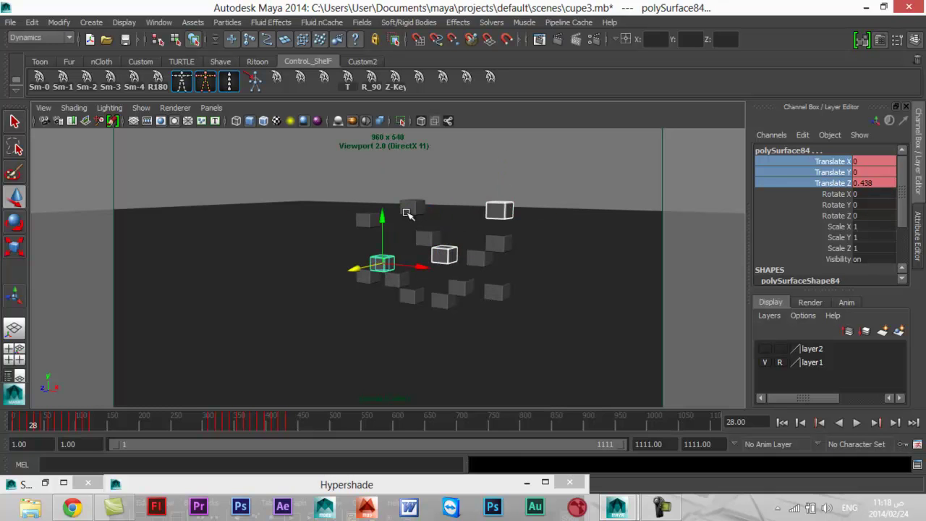
{"action": "key", "text": "Delete"}
Clear the last cubes—a group of three, then four pairs—leaving only polySurface74 visible.
{"action": "left_click", "coordinate": [476, 260]}
{"action": "left_click", "coordinate": [413, 298], "text": "shift"}
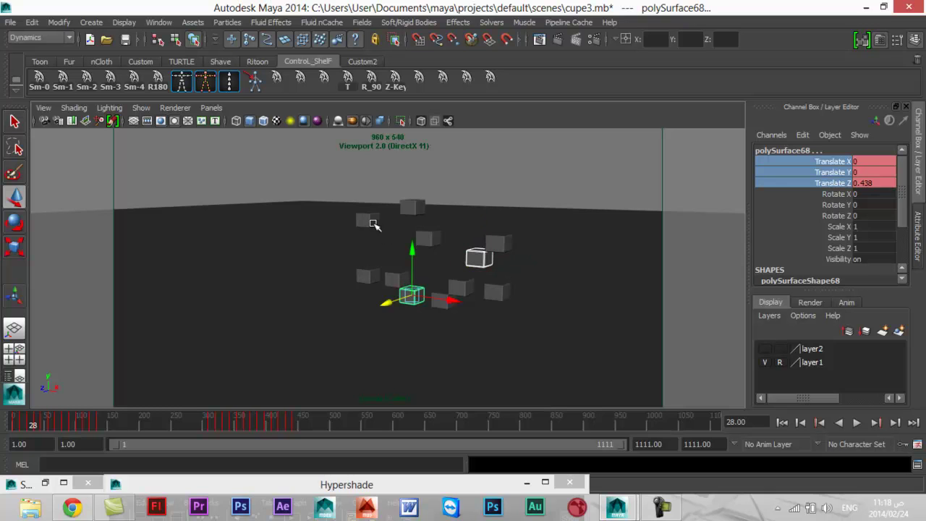
{"action": "left_click", "coordinate": [371, 223], "text": "shift"}
{"action": "key", "text": "Delete"}
{"action": "left_click", "coordinate": [427, 239]}
{"action": "left_click", "coordinate": [461, 288], "text": "shift"}
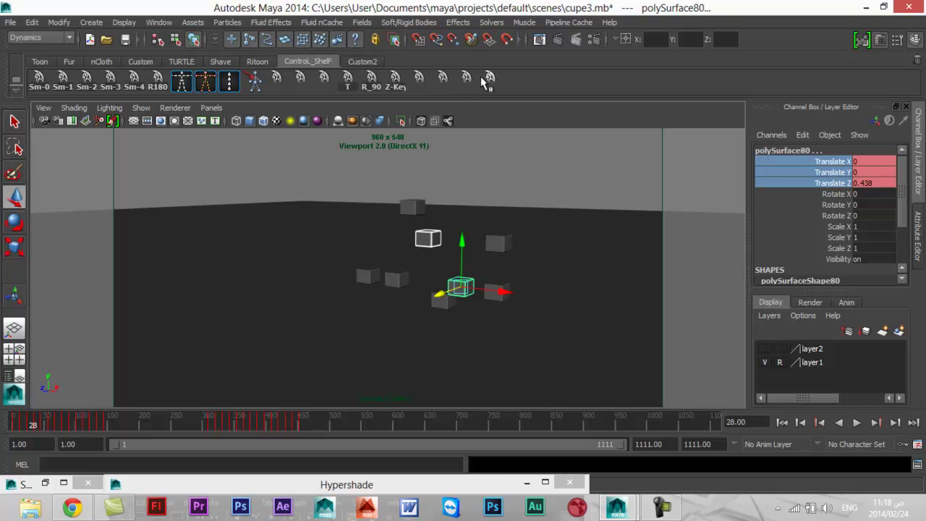
{"action": "key", "text": "Delete"}
{"action": "left_click", "coordinate": [491, 293]}
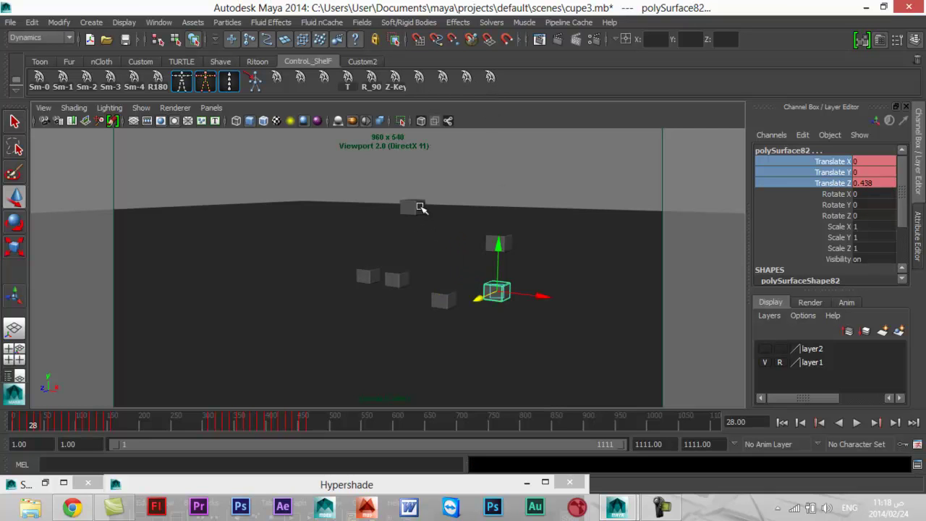
{"action": "left_click", "coordinate": [417, 208], "text": "shift"}
{"action": "key", "text": "Delete"}
{"action": "left_click", "coordinate": [397, 276]}
{"action": "left_click", "coordinate": [494, 243], "text": "shift"}
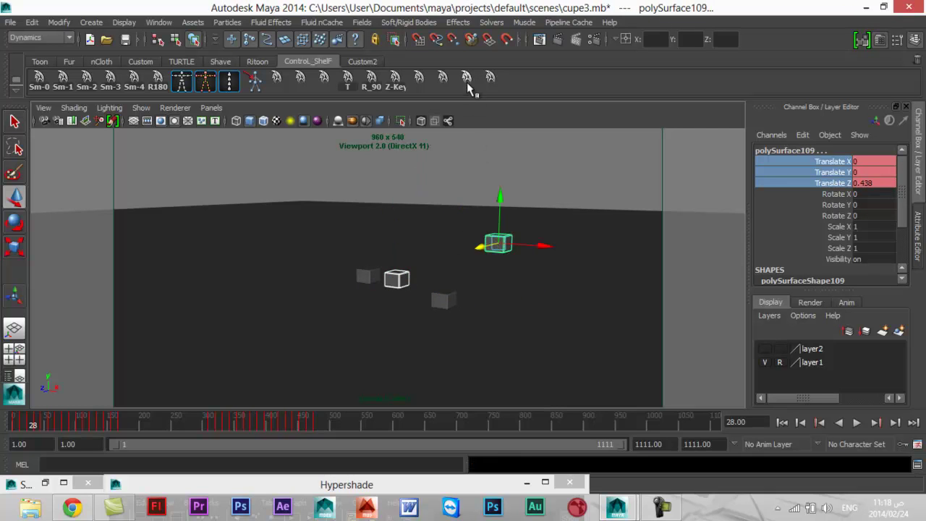
{"action": "key", "text": "Delete"}
{"action": "left_click", "coordinate": [440, 301]}
{"action": "left_click", "coordinate": [367, 275], "text": "shift"}
{"action": "left_click", "coordinate": [466, 79]}
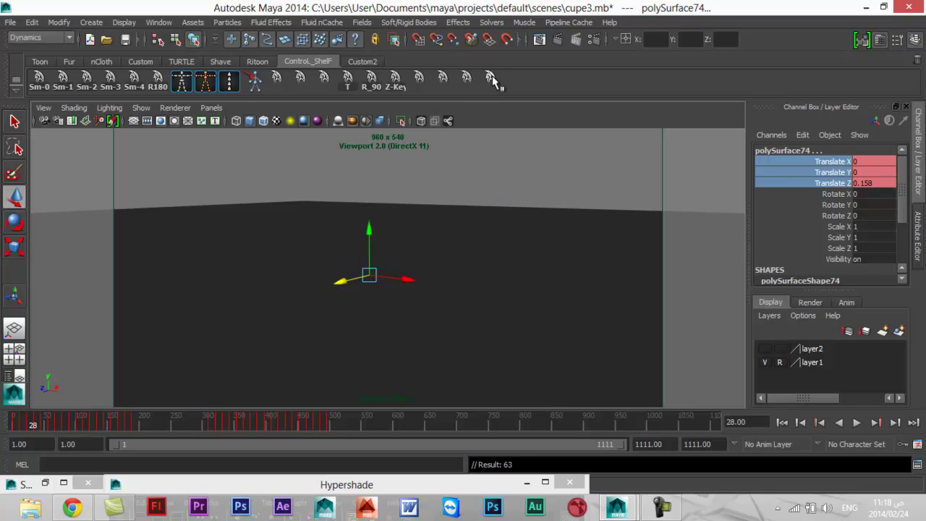
Show layer2 again, play and stop the animation, then scrub through the wall bursting and re-forming.
{"action": "left_click", "coordinate": [765, 349]}
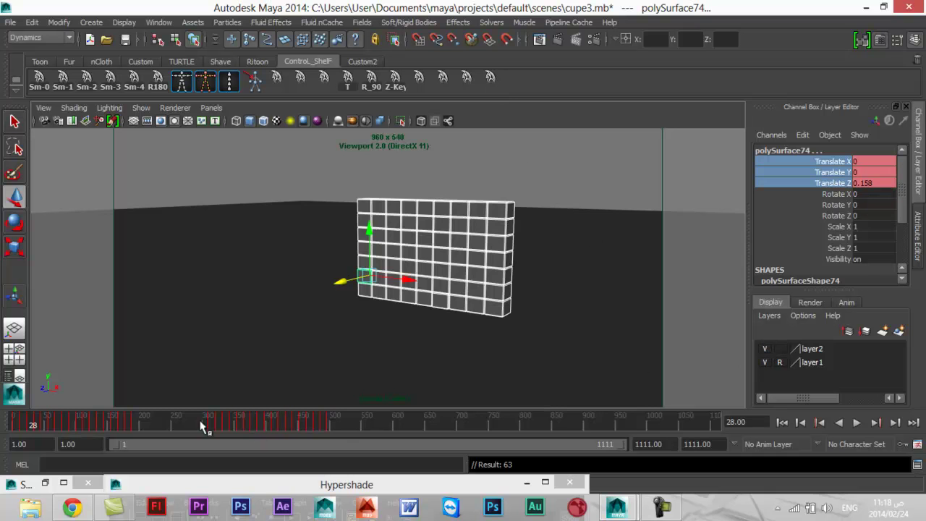
{"action": "key", "text": "alt+v"}
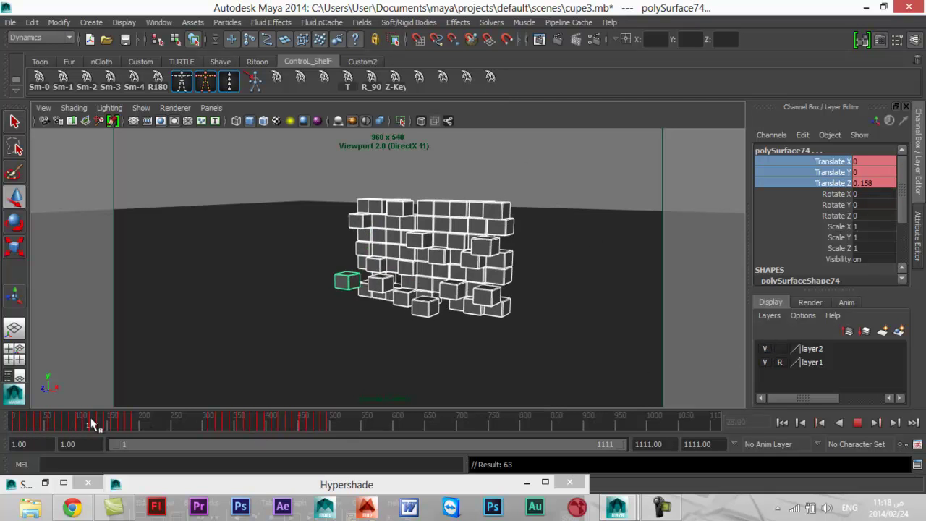
{"action": "left_click", "coordinate": [310, 326]}
{"action": "key", "text": "alt+v"}
{"action": "left_click_drag", "start_coordinate": [310, 326], "coordinate": [311, 350], "text": "alt"}
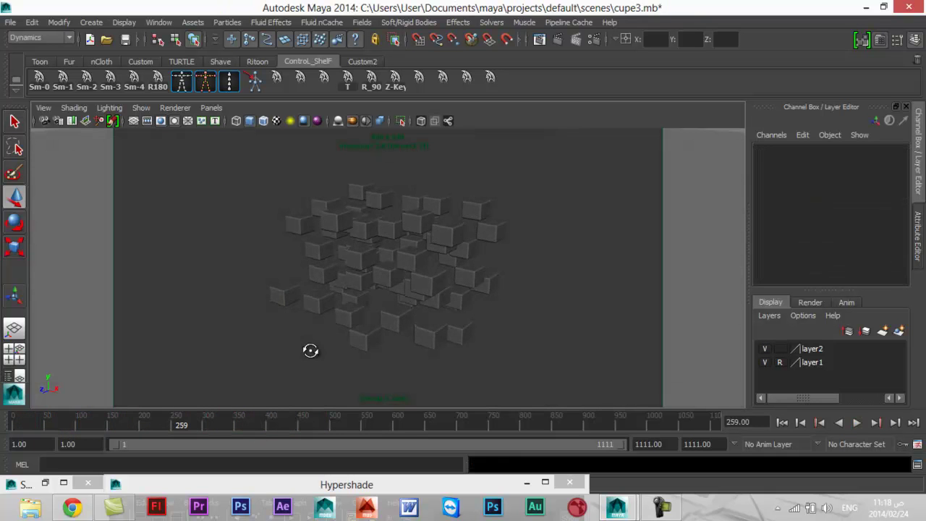
{"action": "mouse_move", "coordinate": [186, 409]}
{"action": "left_mouse_down"}
{"action": "mouse_move", "coordinate": [63, 418]}
{"action": "mouse_move", "coordinate": [348, 405]}
{"action": "left_mouse_up"}
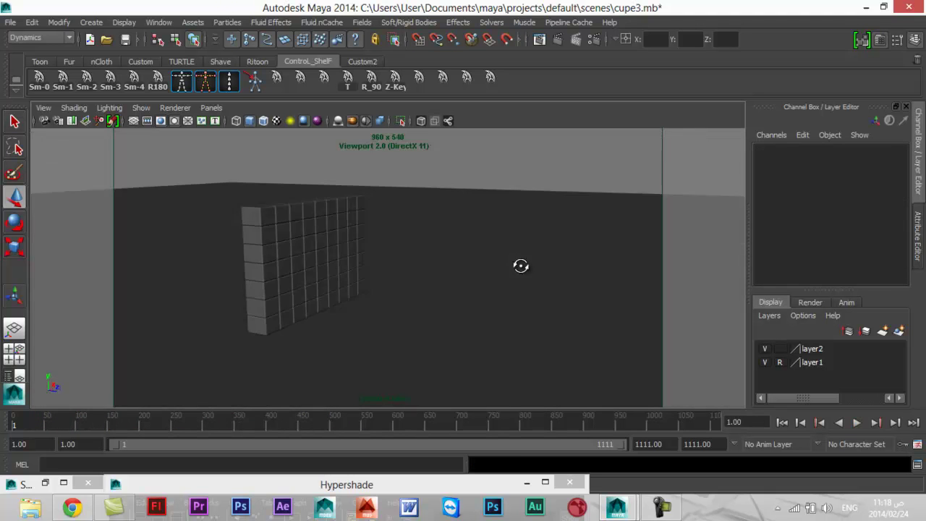
{"action": "left_click_drag", "start_coordinate": [428, 258], "coordinate": [476, 259], "text": "alt"}
Show the wall textured with lights and shadows, and scrub through the break-apart.
{"action": "key", "text": "6"}
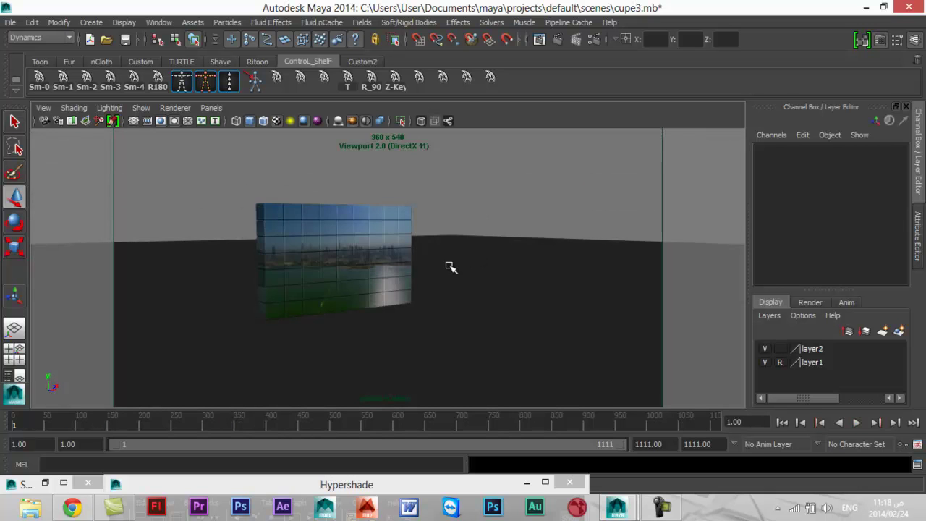
{"action": "left_click_drag", "start_coordinate": [385, 328], "coordinate": [453, 314], "text": "alt"}
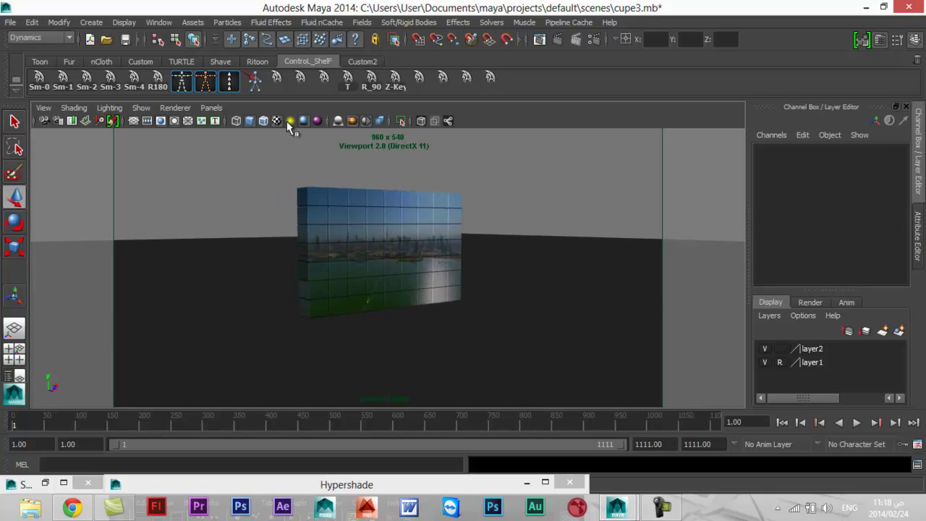
{"action": "left_click", "coordinate": [289, 121]}
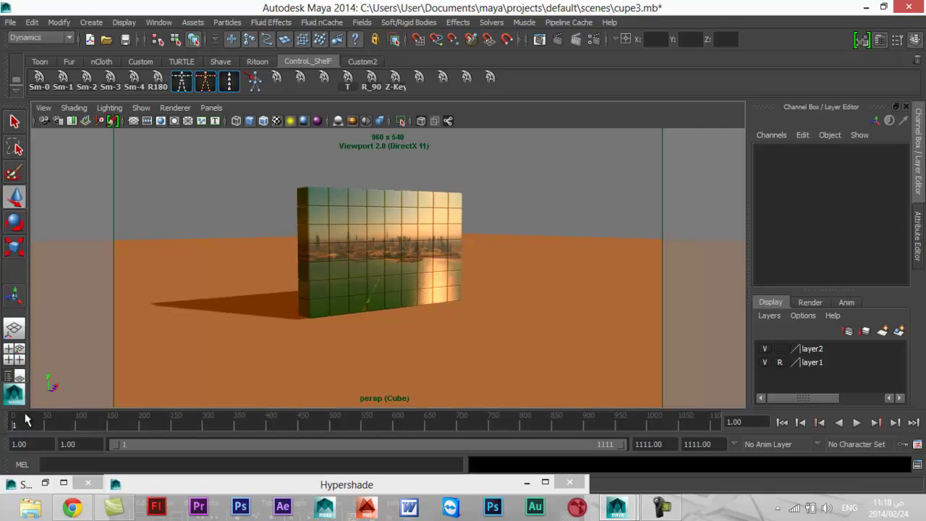
{"action": "left_click_drag", "start_coordinate": [29, 425], "coordinate": [343, 439]}
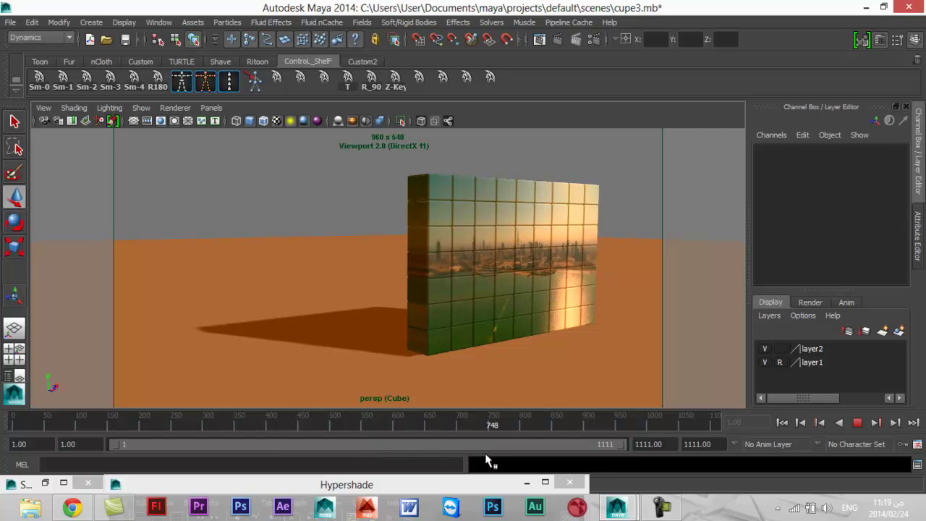
{"action": "left_click_drag", "start_coordinate": [361, 438], "coordinate": [3, 409]}
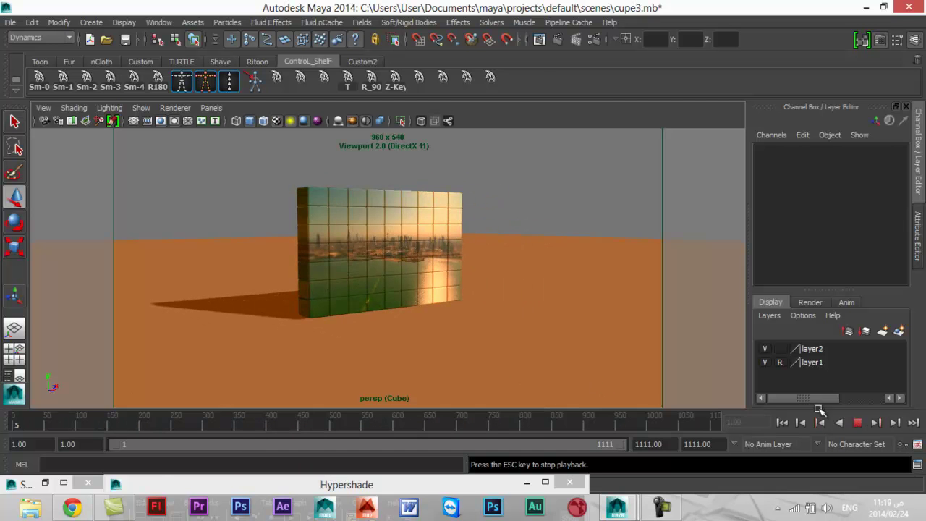
Play the animation from frame 1, stopping at frame 510.
{"action": "mouse_move", "coordinate": [540, 355]}
{"action": "left_mouse_down", "text": "alt"}
{"action": "mouse_move", "coordinate": [508, 369]}
{"action": "mouse_move", "coordinate": [391, 380]}
{"action": "mouse_move", "coordinate": [455, 355]}
{"action": "mouse_move", "coordinate": [368, 331]}
{"action": "mouse_move", "coordinate": [408, 326]}
{"action": "mouse_move", "coordinate": [420, 347]}
{"action": "mouse_move", "coordinate": [538, 341]}
{"action": "mouse_move", "coordinate": [567, 349]}
{"action": "left_mouse_up", "text": "alt"}
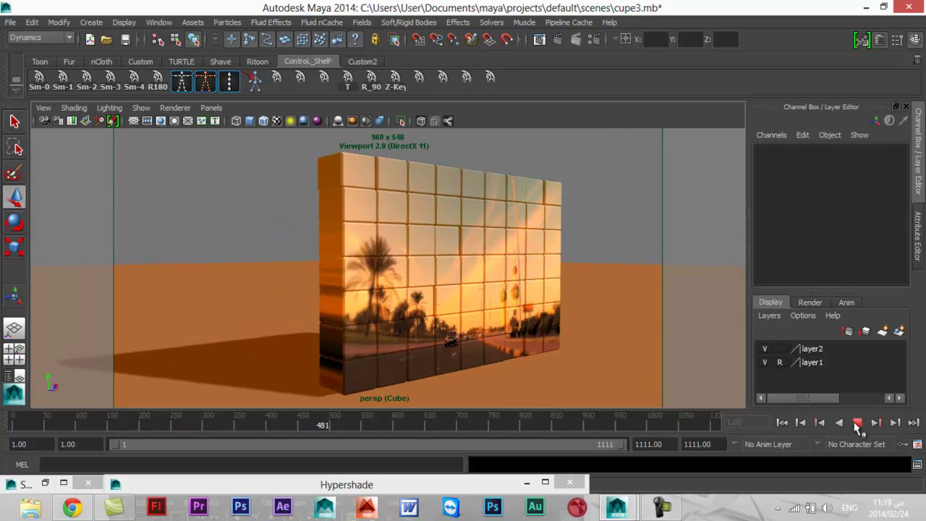
{"action": "left_click", "coordinate": [857, 422]}
{"action": "left_click", "coordinate": [781, 423]}
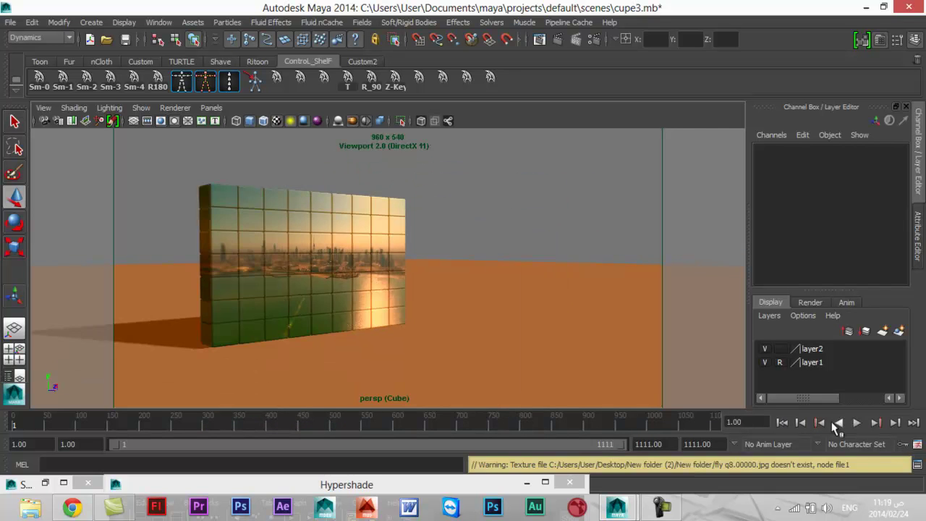
{"action": "left_click", "coordinate": [857, 422]}
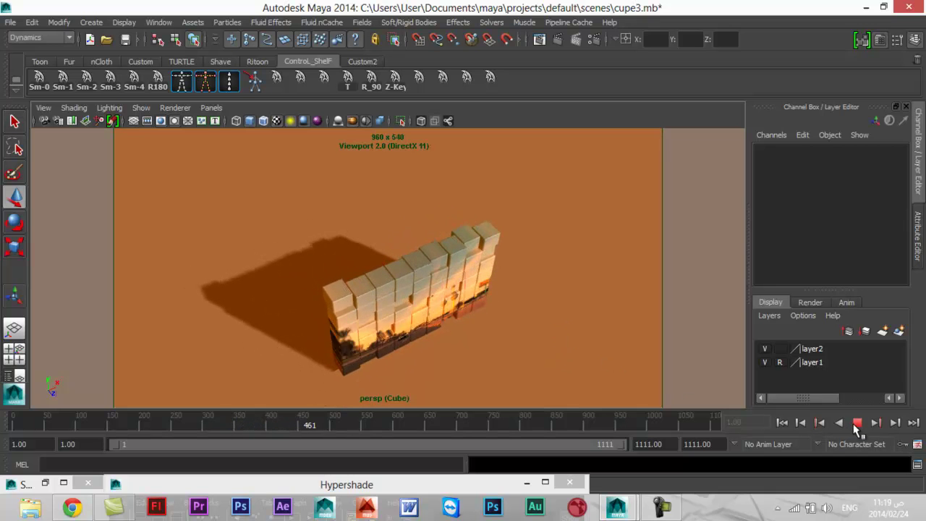
{"action": "left_click", "coordinate": [857, 423]}
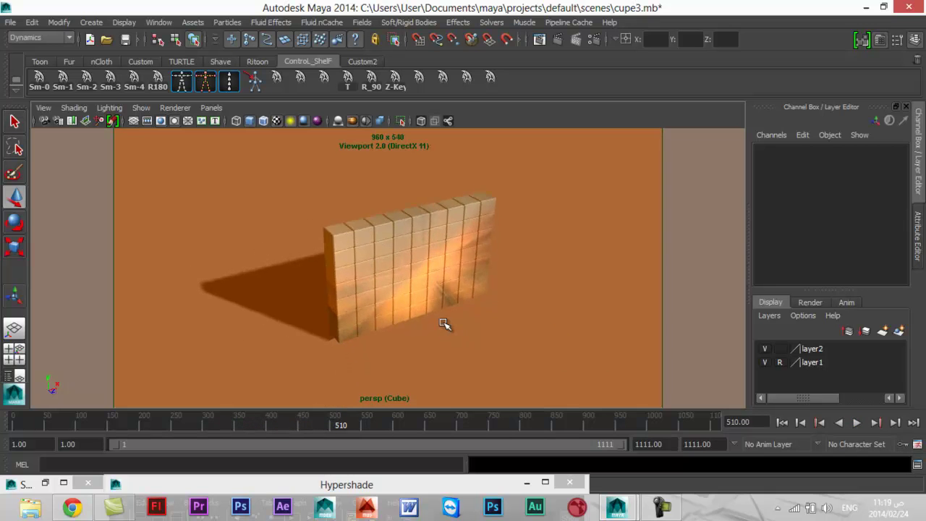
Select the wall in a front view and return to frame 242 where cubes scatter.
{"action": "left_click", "coordinate": [474, 311]}
{"action": "left_click_drag", "start_coordinate": [474, 311], "coordinate": [404, 314], "text": "alt"}
{"action": "left_click_drag", "start_coordinate": [219, 416], "coordinate": [3, 427]}
Key the Rotate X and Y channels at the current frame and at frame 498.
{"action": "left_click_drag", "start_coordinate": [850, 192], "coordinate": [844, 204]}
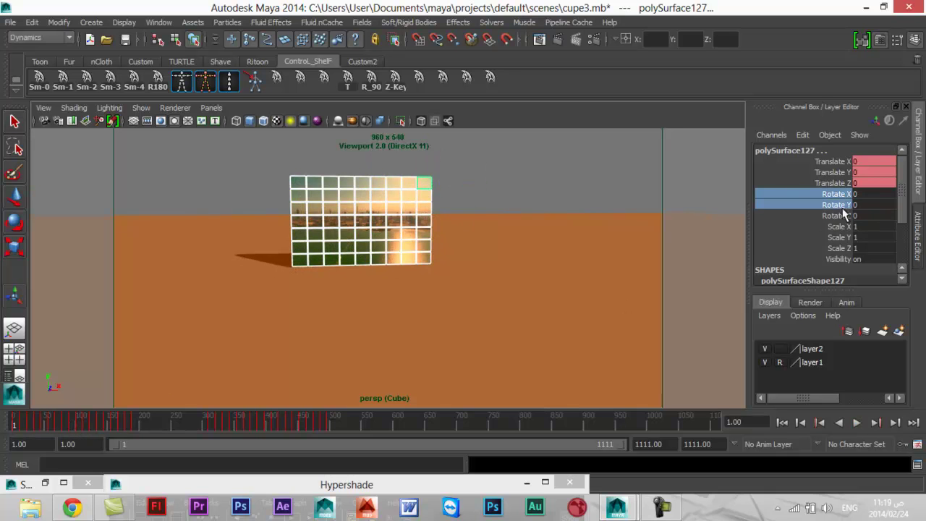
{"action": "right_click", "coordinate": [842, 208]}
{"action": "left_click", "coordinate": [847, 27]}
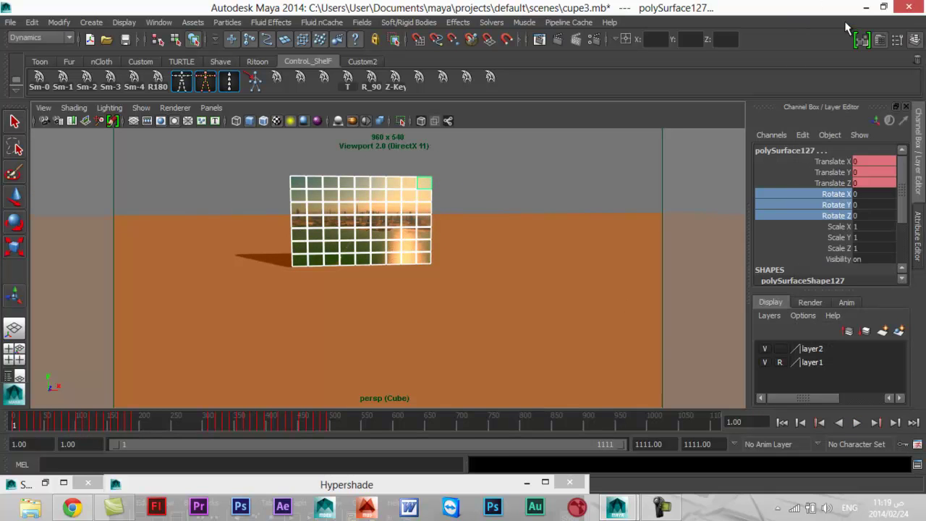
{"action": "left_click_drag", "start_coordinate": [323, 426], "coordinate": [333, 425]}
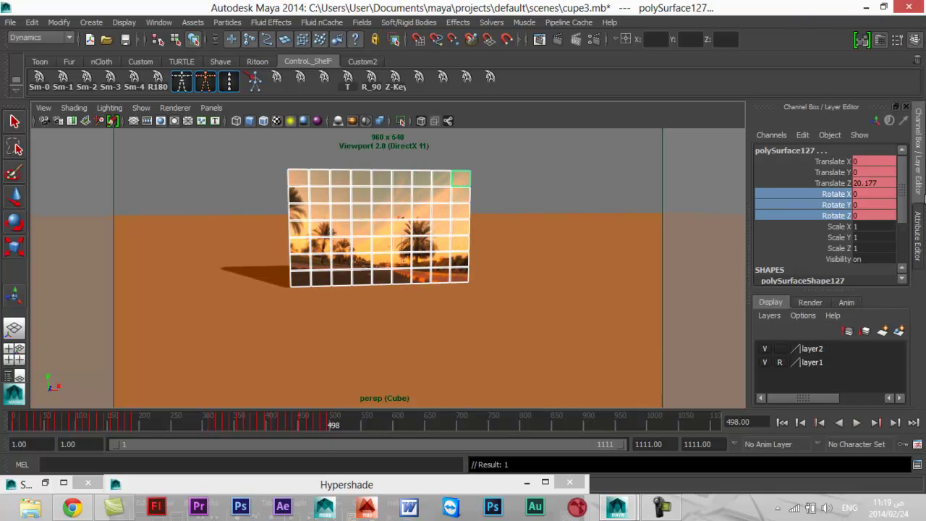
{"action": "right_click", "coordinate": [823, 215]}
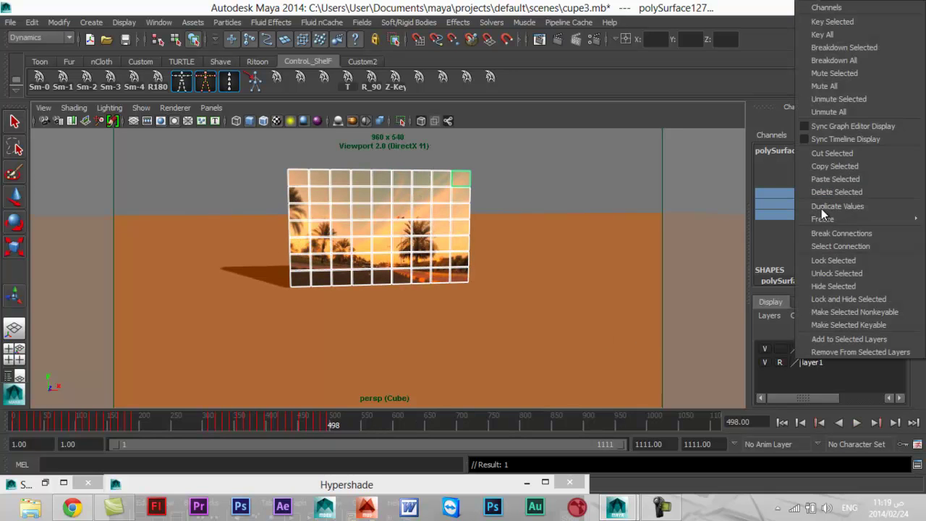
{"action": "left_click", "coordinate": [831, 21]}
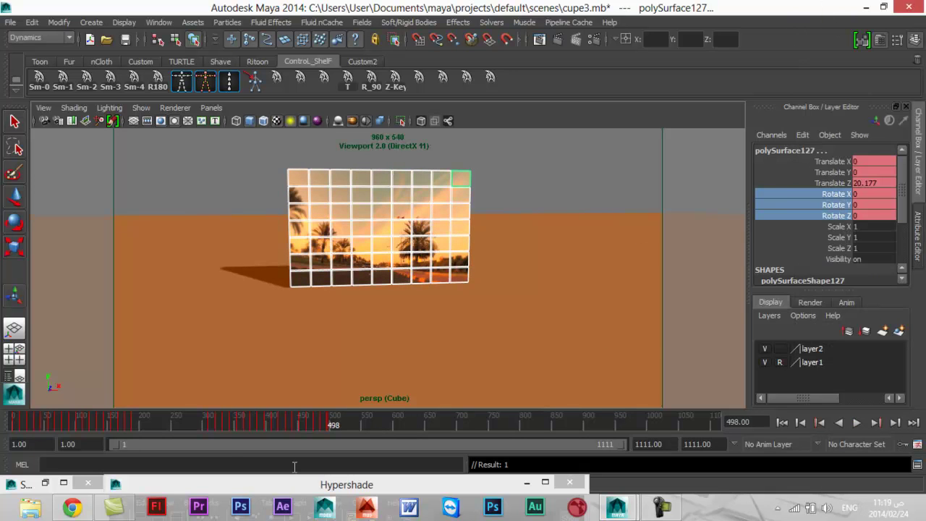
At frame 247, give the scattered cubes random rotations and key them.
{"action": "left_click_drag", "start_coordinate": [176, 424], "coordinate": [170, 425]}
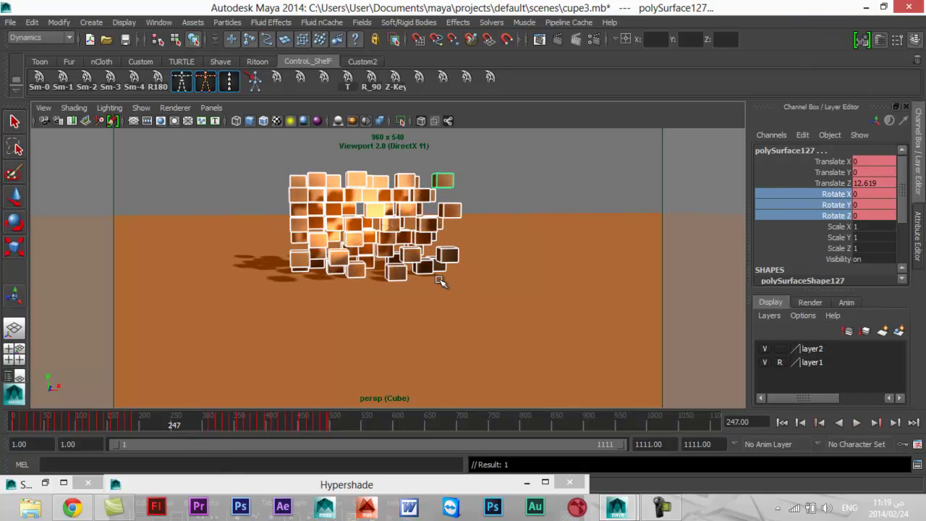
{"action": "left_click_drag", "start_coordinate": [424, 295], "coordinate": [414, 329], "text": "alt"}
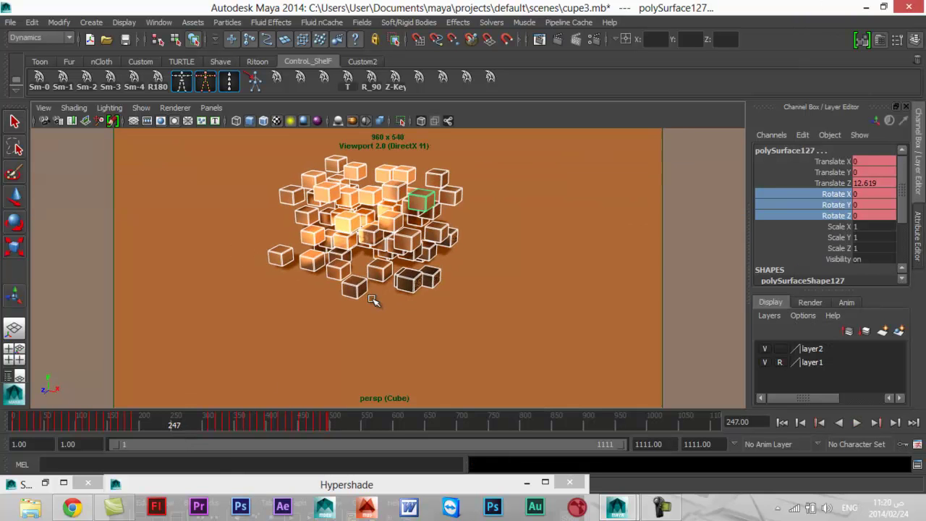
{"action": "left_click", "coordinate": [373, 83]}
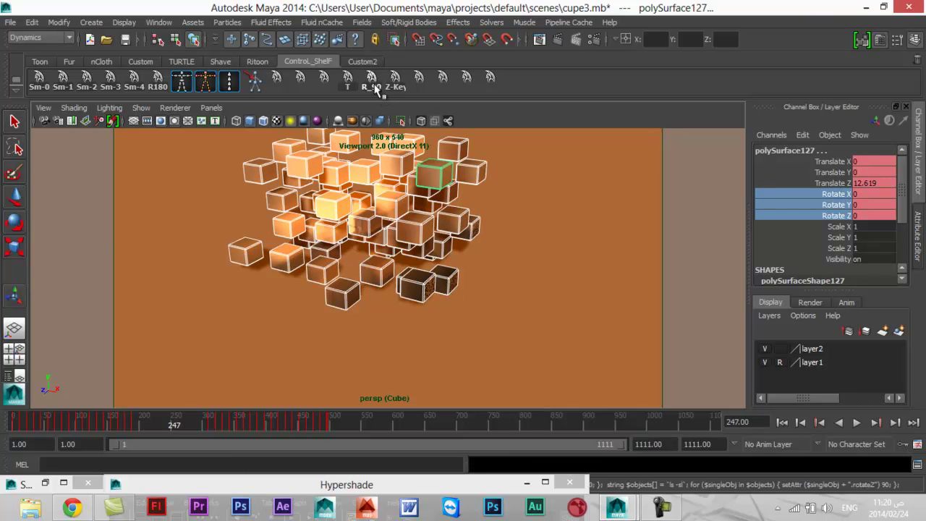
{"action": "left_click", "coordinate": [326, 79]}
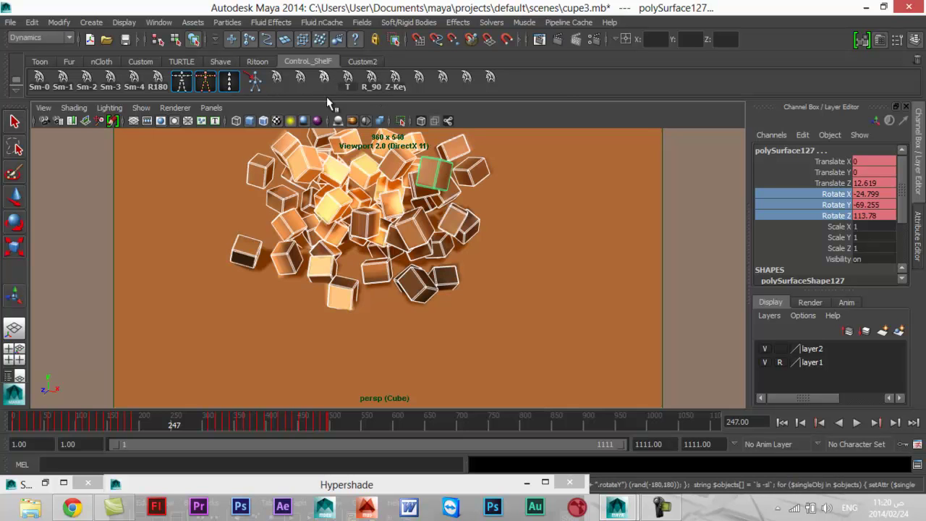
{"action": "right_click", "coordinate": [814, 214]}
{"action": "left_click", "coordinate": [830, 25]}
Deselect, tumble to a lower viewing angle, and return to frame 1.
{"action": "mouse_move", "coordinate": [403, 364]}
{"action": "left_mouse_down", "text": "alt"}
{"action": "mouse_move", "coordinate": [394, 338]}
{"action": "mouse_move", "coordinate": [455, 337]}
{"action": "mouse_move", "coordinate": [454, 362]}
{"action": "left_mouse_up", "text": "alt"}
{"action": "left_click", "coordinate": [573, 145]}
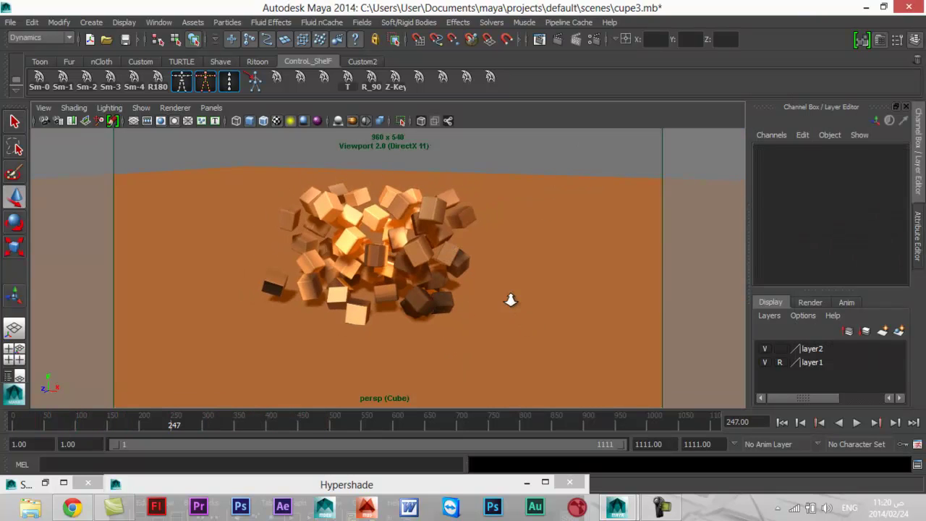
{"action": "left_click_drag", "start_coordinate": [523, 279], "coordinate": [671, 383], "text": "alt"}
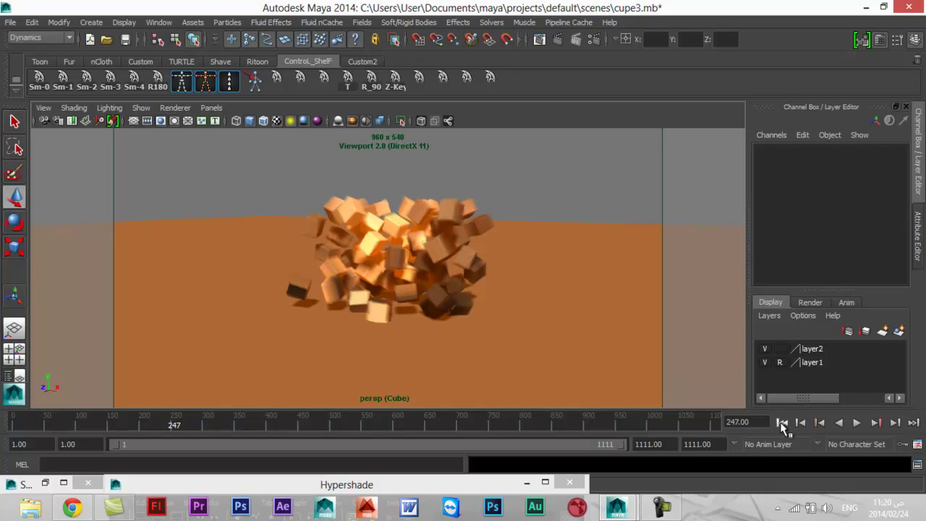
{"action": "left_click", "coordinate": [782, 422]}
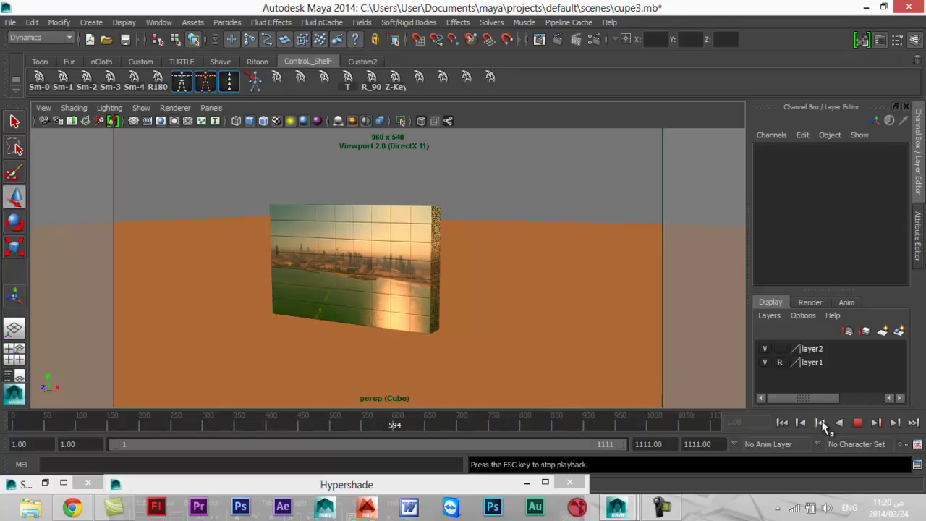
Stop playback after watching the wall burst and reassemble.
{"action": "left_click", "coordinate": [859, 423]}
At frame 1, undo three times to remove the old rotation keys.
{"action": "left_click", "coordinate": [782, 423]}
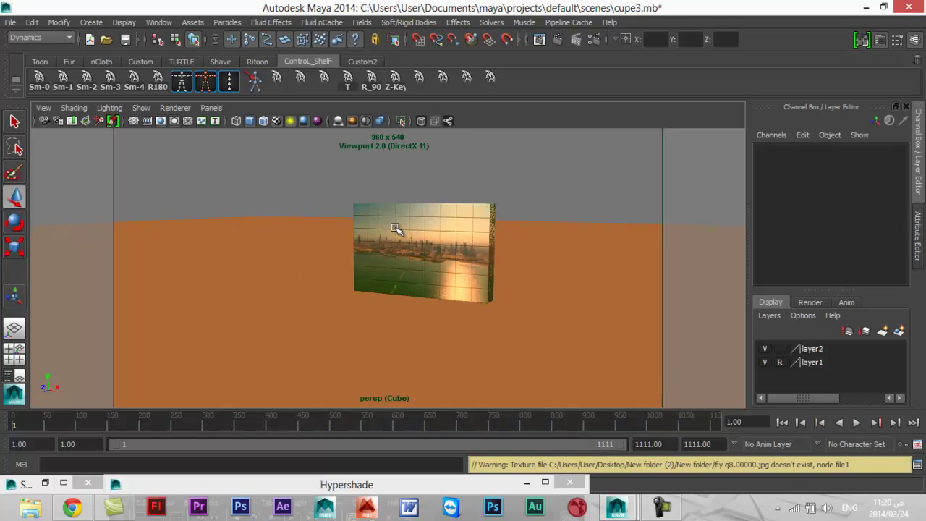
{"action": "left_click_drag", "start_coordinate": [341, 190], "coordinate": [514, 332]}
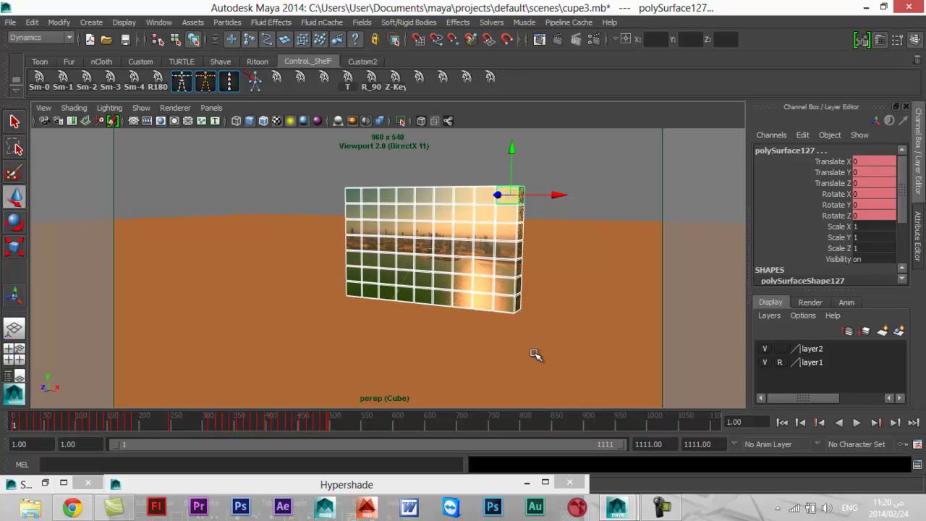
{"action": "left_click", "coordinate": [535, 354]}
{"action": "key", "text": "ctrl+z"}
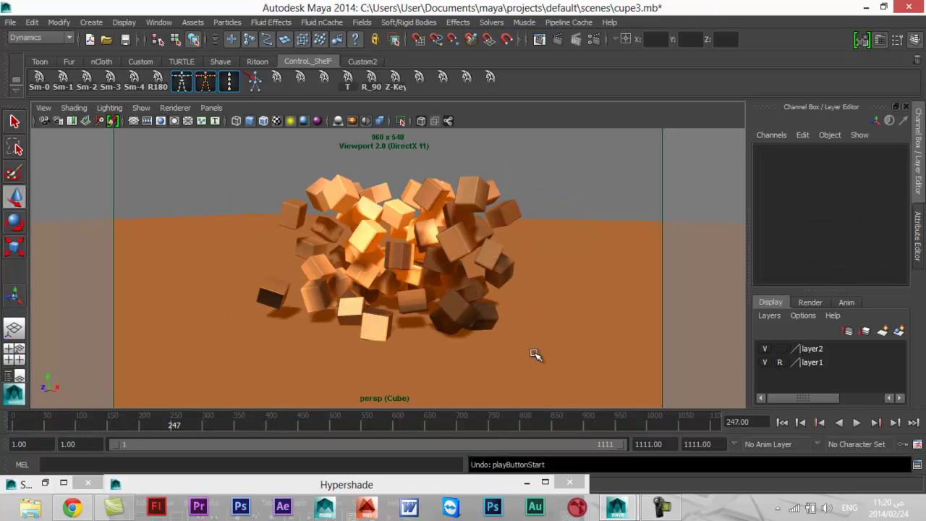
{"action": "key", "text": "ctrl+z"}
{"action": "key", "text": "ctrl+z"}
{"action": "key", "text": "ctrl+z"}
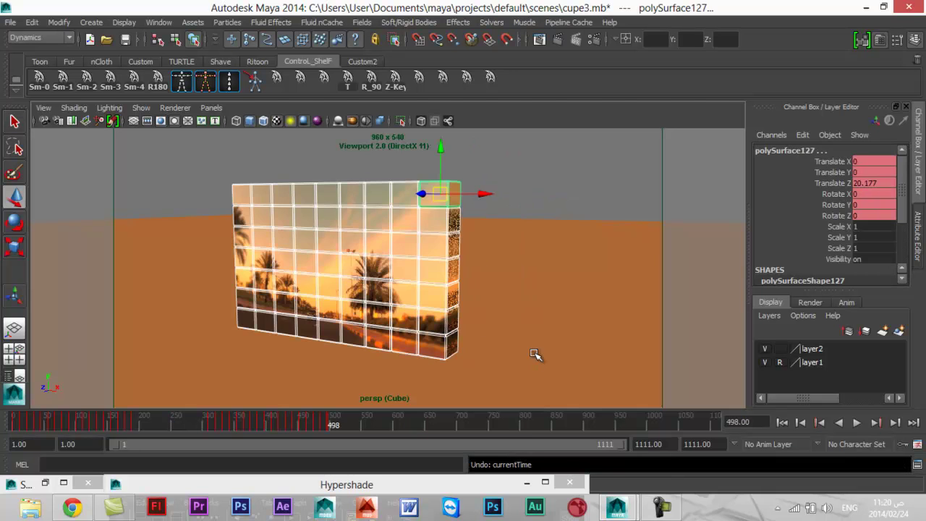
{"action": "key", "text": "ctrl+z"}
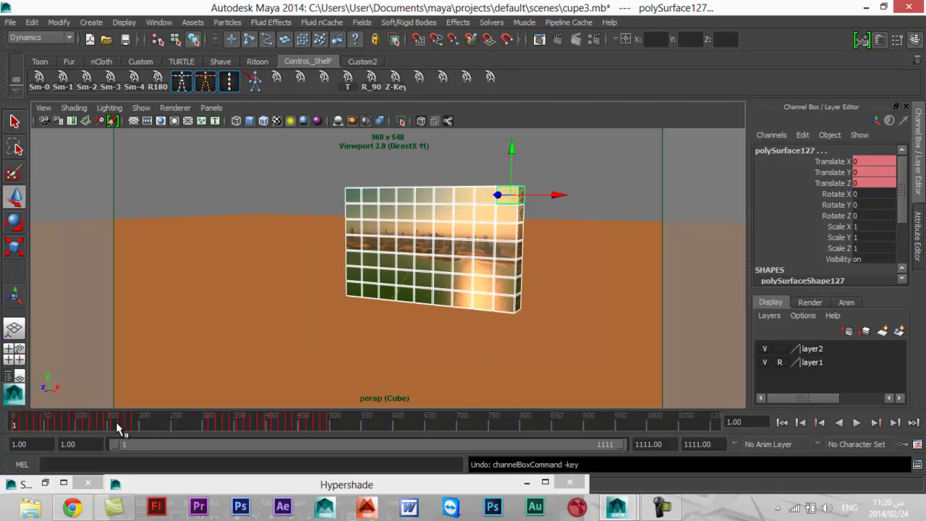
Key zero rotation on the cubes at frames 196 and 304.
{"action": "left_click_drag", "start_coordinate": [116, 422], "coordinate": [136, 427]}
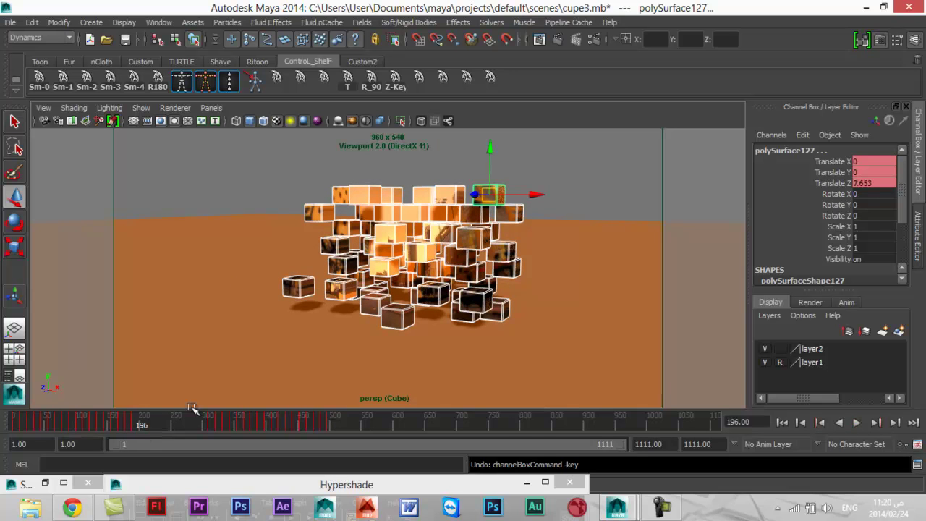
{"action": "right_click", "coordinate": [841, 213]}
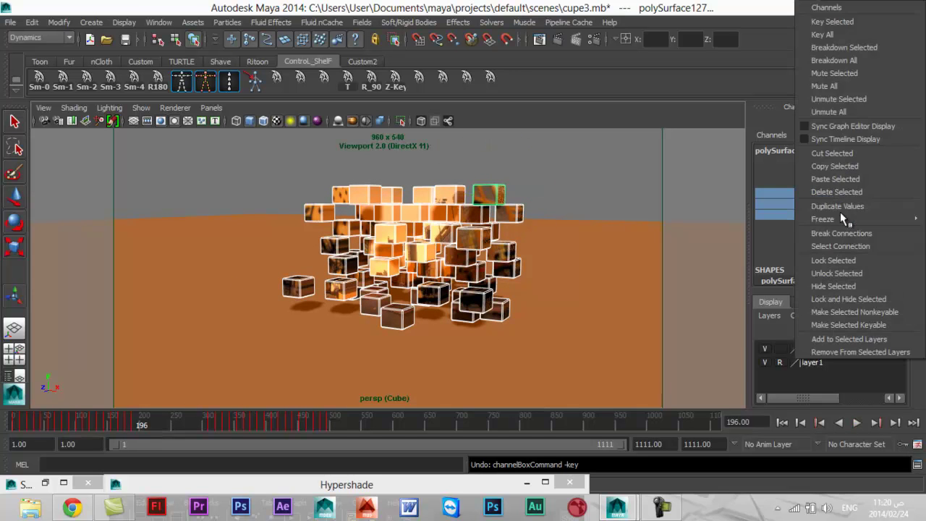
{"action": "left_click", "coordinate": [840, 21]}
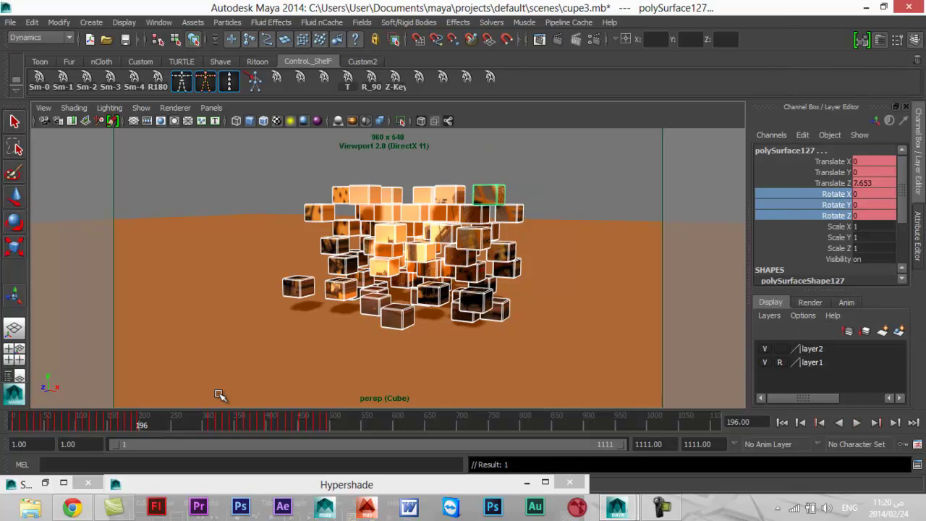
{"action": "left_click_drag", "start_coordinate": [144, 427], "coordinate": [207, 429]}
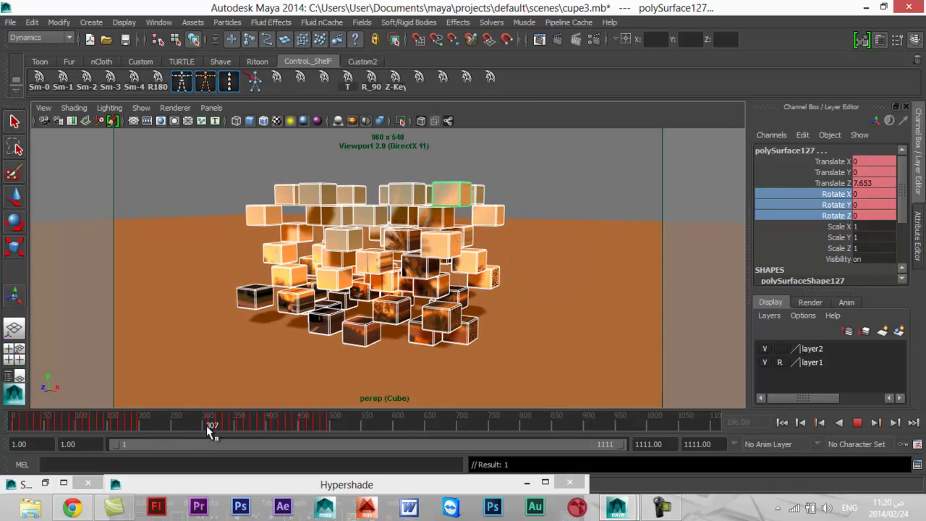
{"action": "left_click_drag", "start_coordinate": [206, 425], "coordinate": [204, 427]}
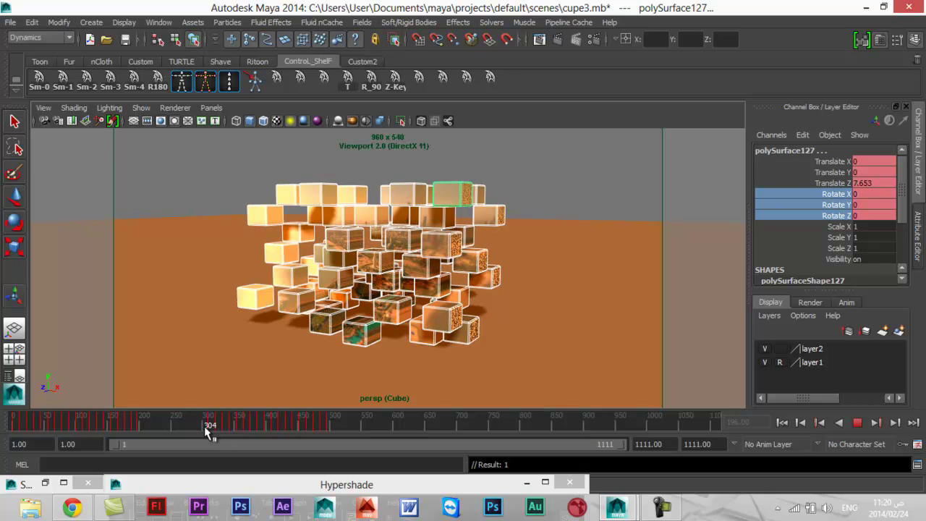
{"action": "right_click", "coordinate": [836, 207]}
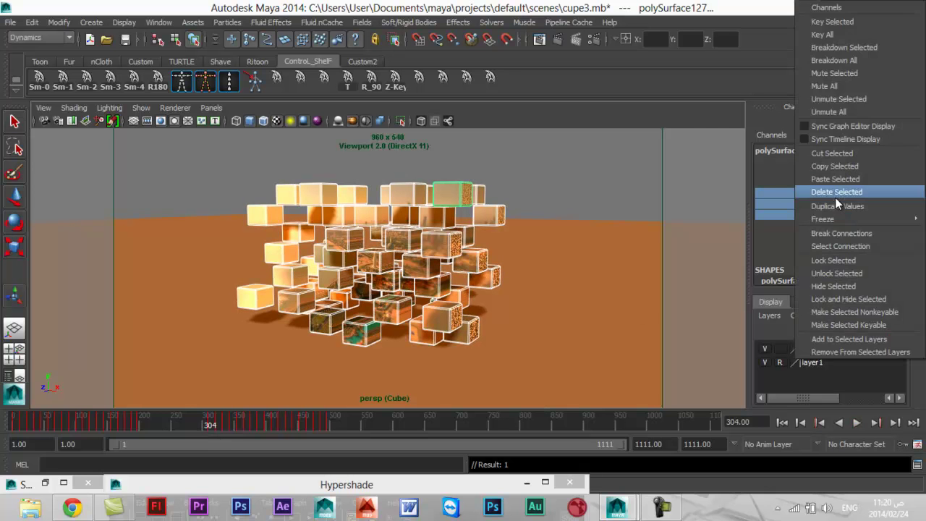
{"action": "left_click", "coordinate": [837, 24]}
At frame 246, randomly rotate the cubes, key the rotation, then deselect.
{"action": "left_click_drag", "start_coordinate": [183, 427], "coordinate": [170, 427]}
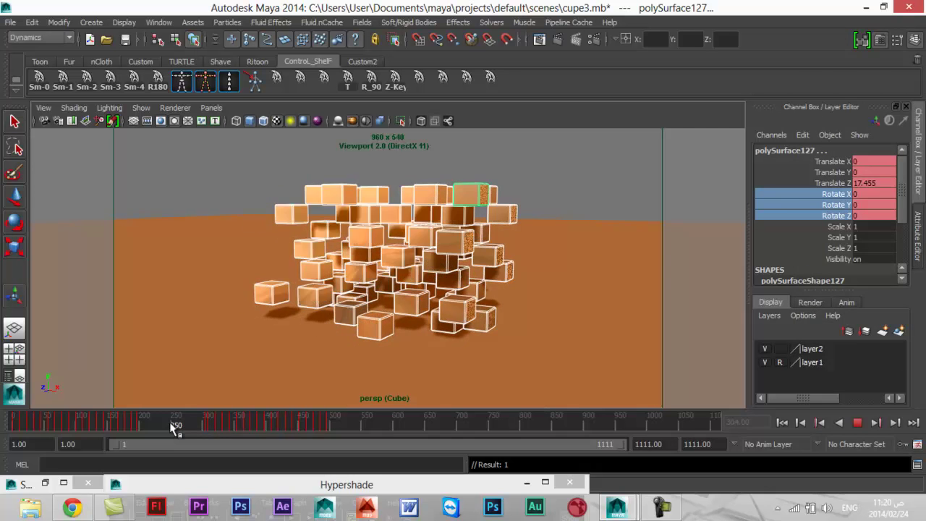
{"action": "left_click", "coordinate": [324, 78]}
{"action": "right_click", "coordinate": [792, 219]}
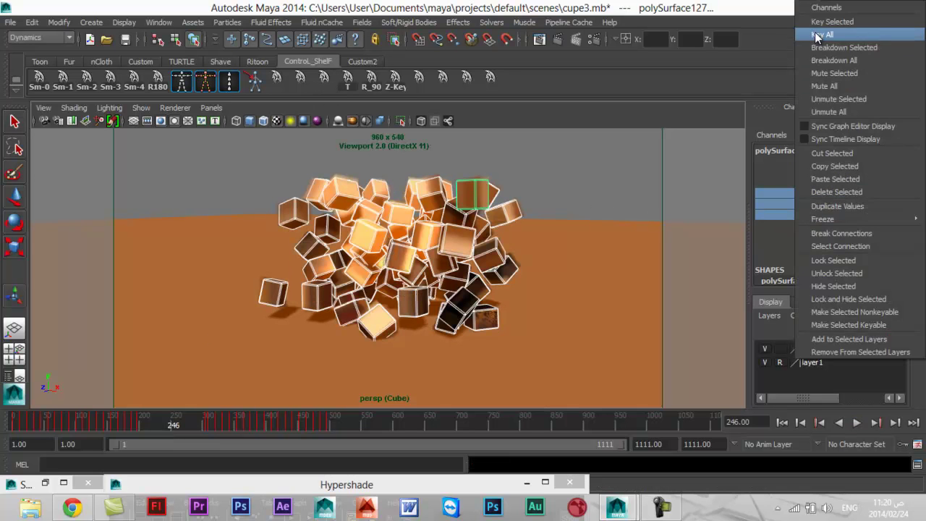
{"action": "left_click", "coordinate": [832, 22]}
{"action": "left_click", "coordinate": [650, 186]}
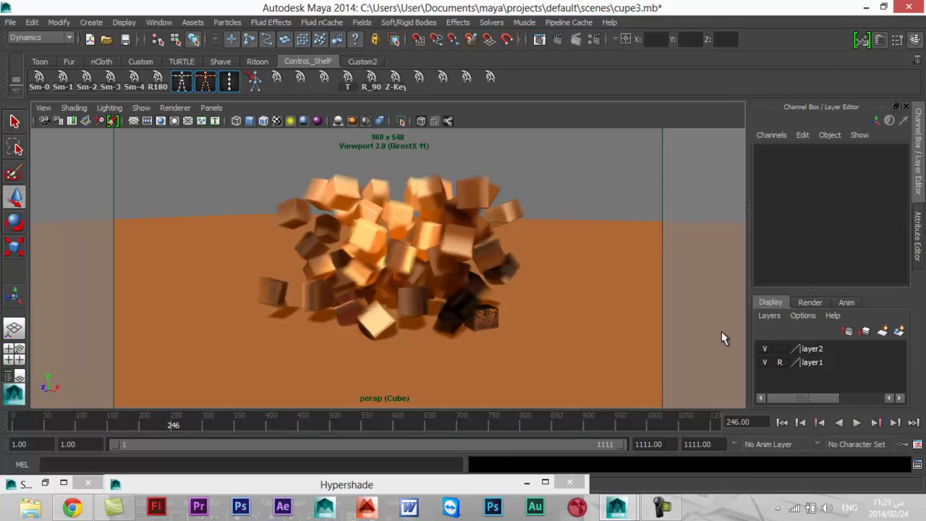
Play from frame 1, tumbling high then low around the cubes, and stop at 558.
{"action": "left_click", "coordinate": [782, 422]}
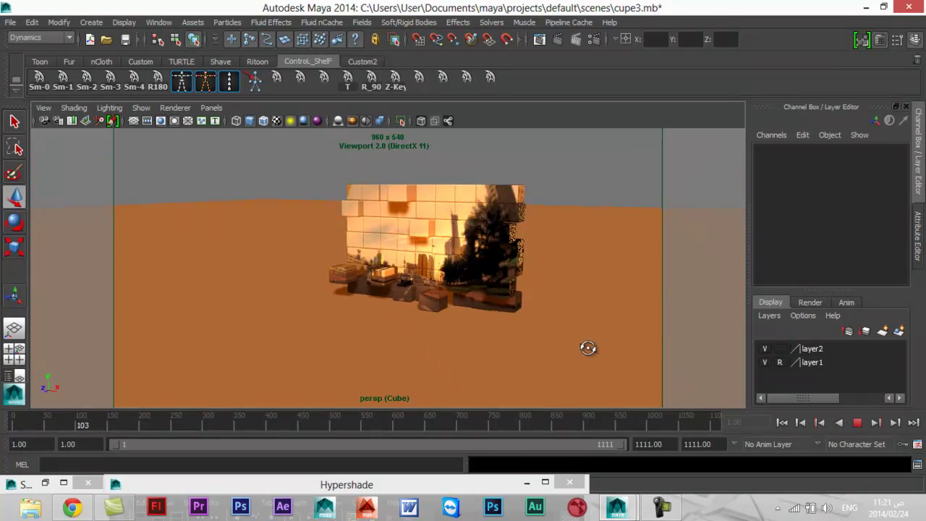
{"action": "left_click_drag", "start_coordinate": [589, 345], "coordinate": [583, 386], "text": "alt"}
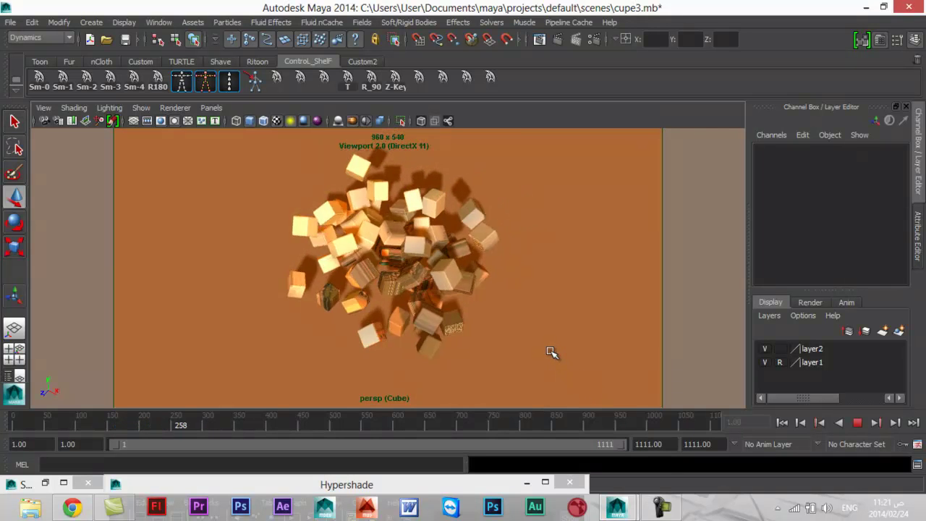
{"action": "mouse_move", "coordinate": [552, 352]}
{"action": "left_mouse_down", "text": "alt"}
{"action": "mouse_move", "coordinate": [493, 318]}
{"action": "mouse_move", "coordinate": [506, 326]}
{"action": "left_mouse_up", "text": "alt"}
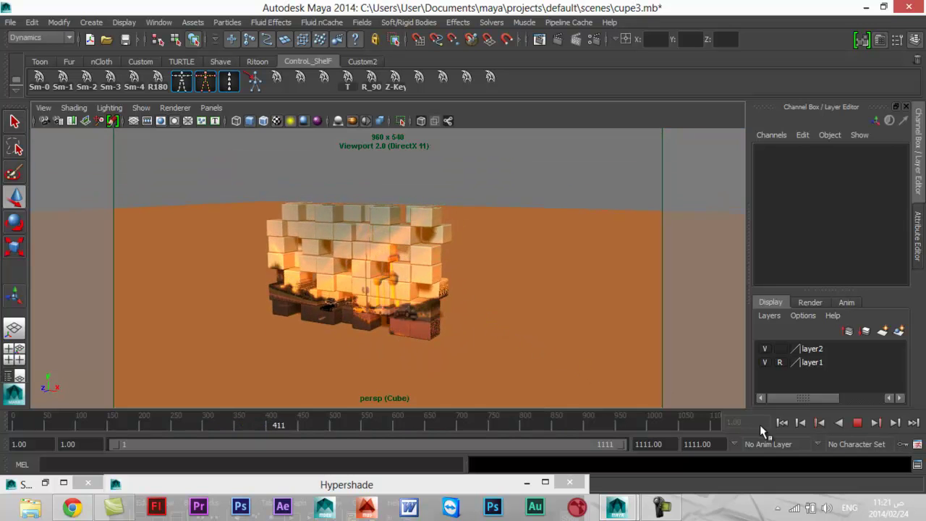
{"action": "left_click", "coordinate": [858, 423]}
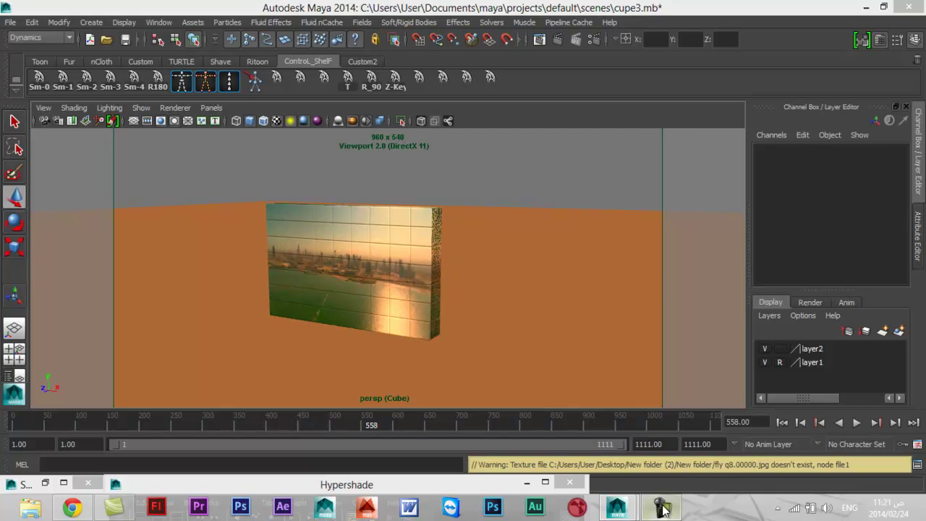